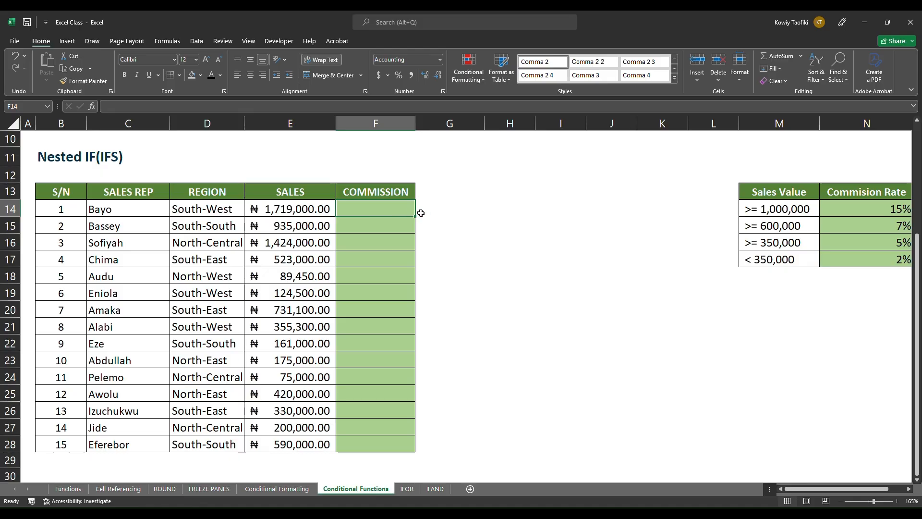
scroll(421, 213, "up", 3)
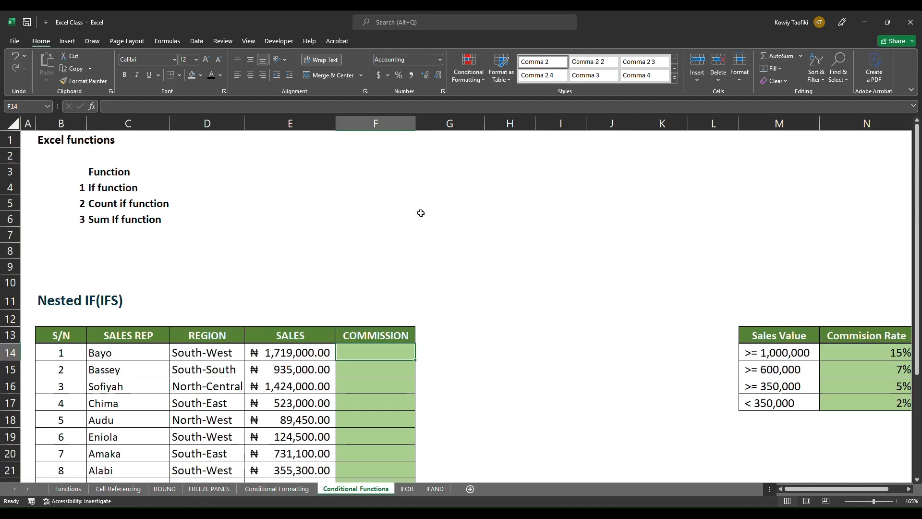
left_click(89, 189)
scroll(207, 274, "down", 3)
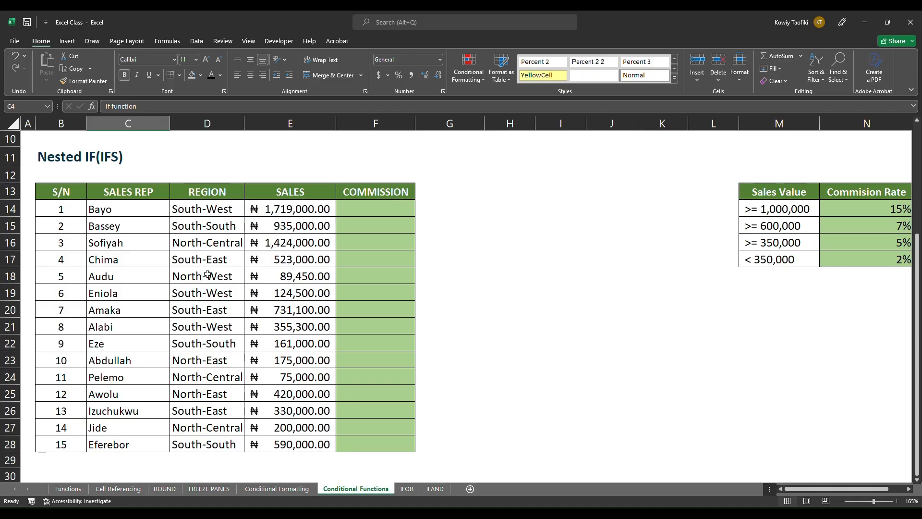
Step: Enter the label IFS in cell H14 and make it bold
left_click(435, 211)
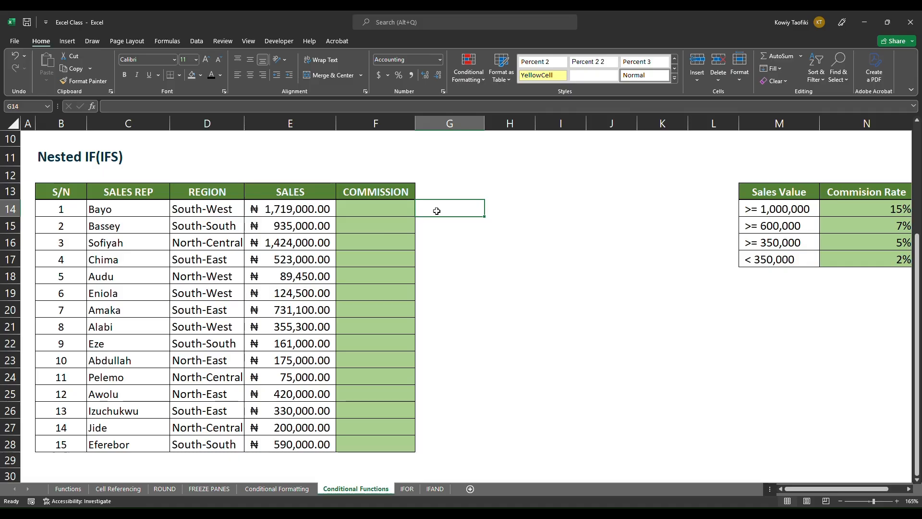
key("Right")
type("IFS")
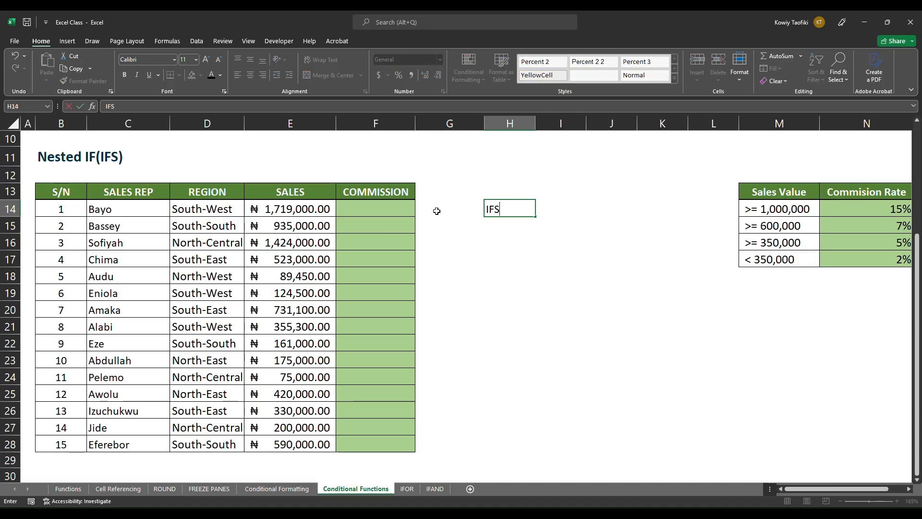
key("Return")
key("Up")
key("ctrl+b")
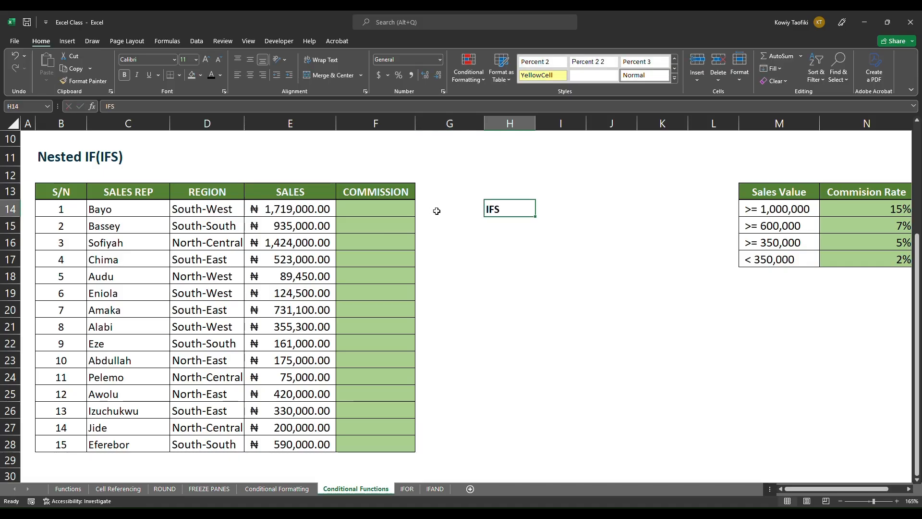
Step: Examine the sales amounts and the commission rate assigned to each sales value threshold in the lookup table
left_click(316, 228)
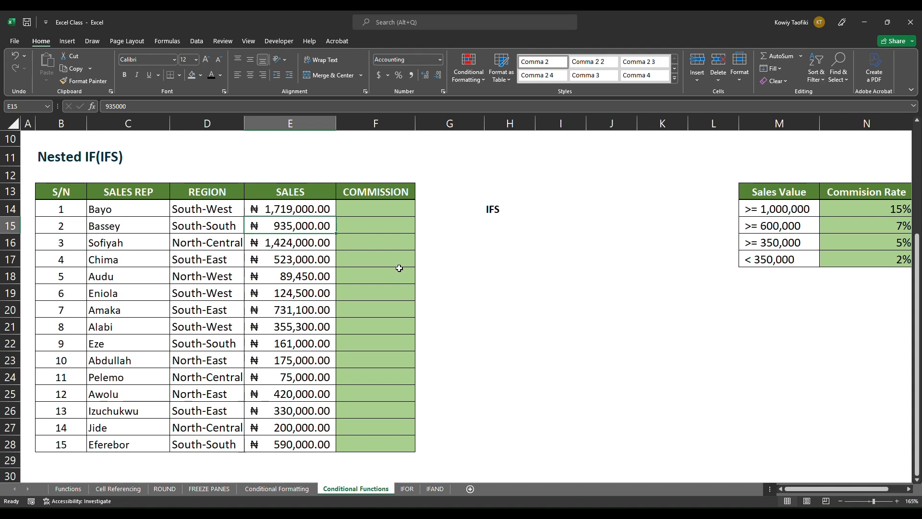
scroll(399, 268, "right", 3)
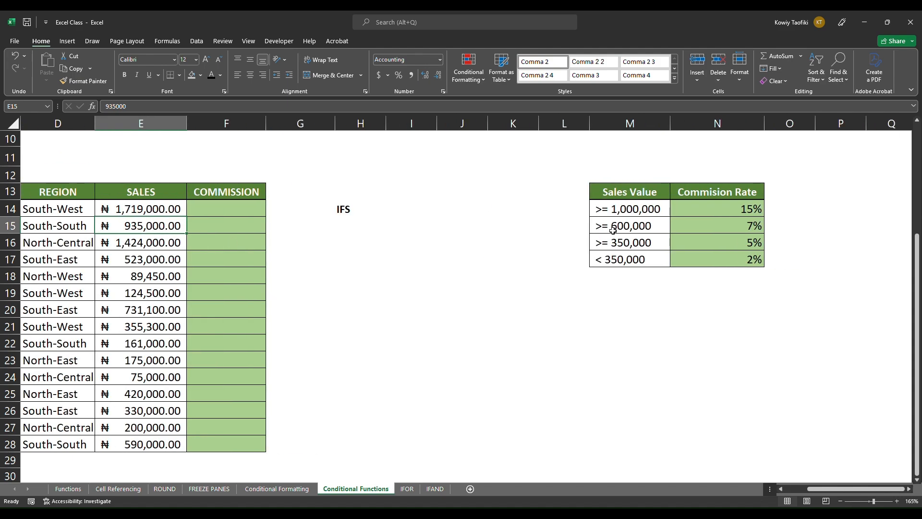
left_click(619, 210)
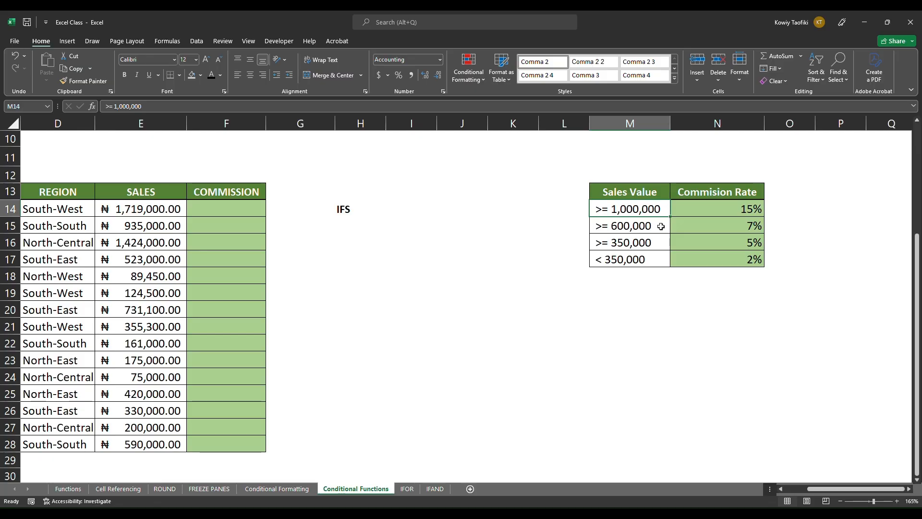
key("Right")
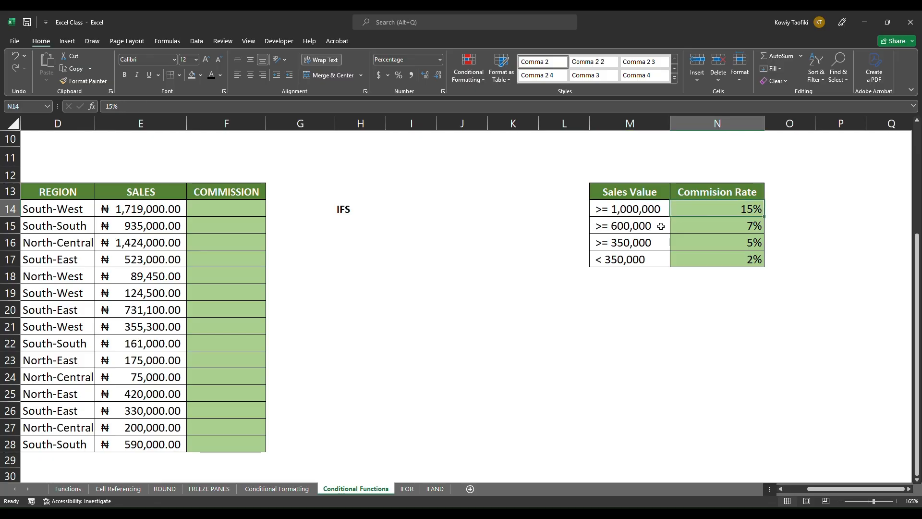
key("Down")
left_click(661, 226)
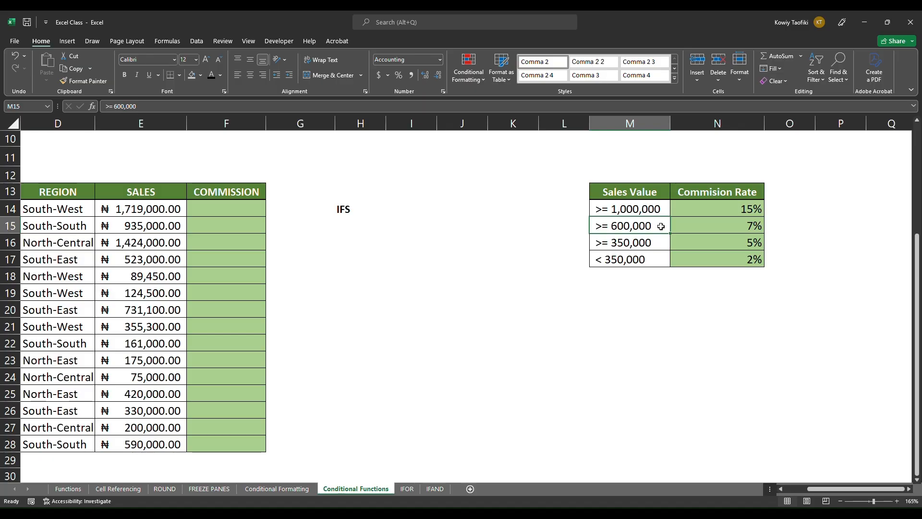
key("Right")
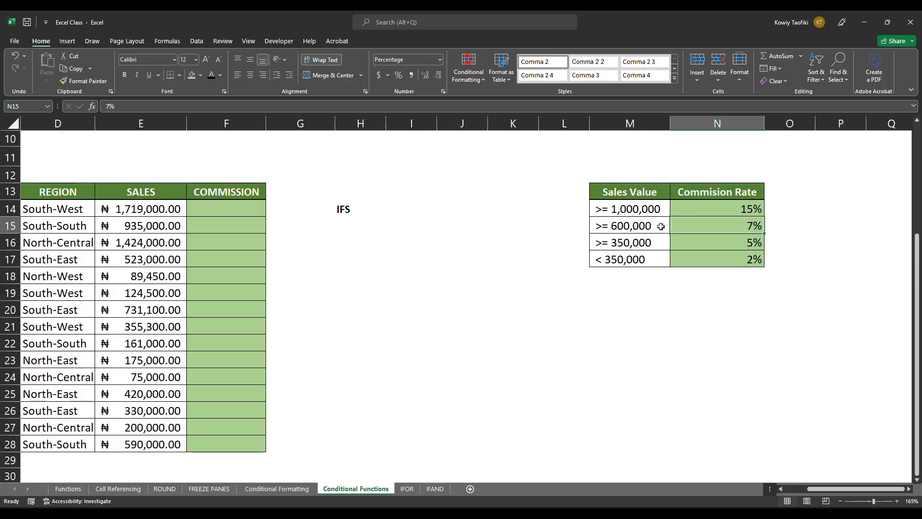
left_click(632, 263)
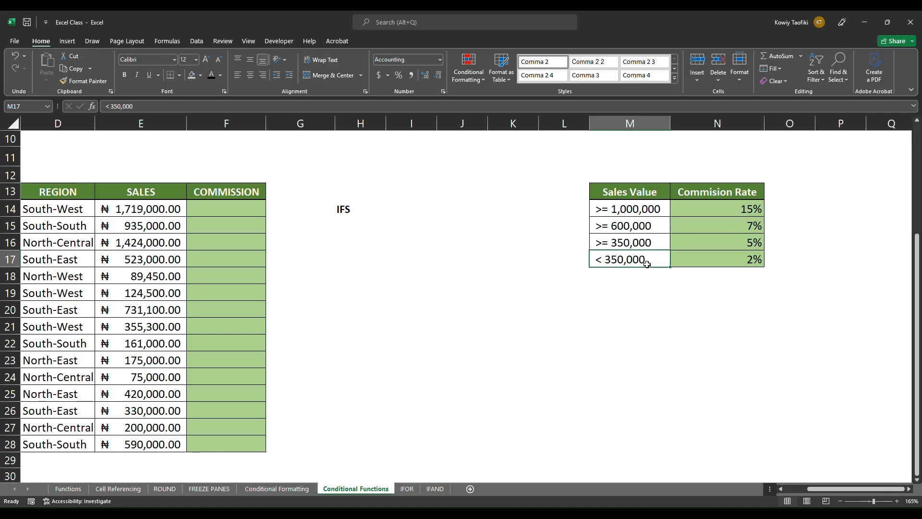
left_click(686, 260)
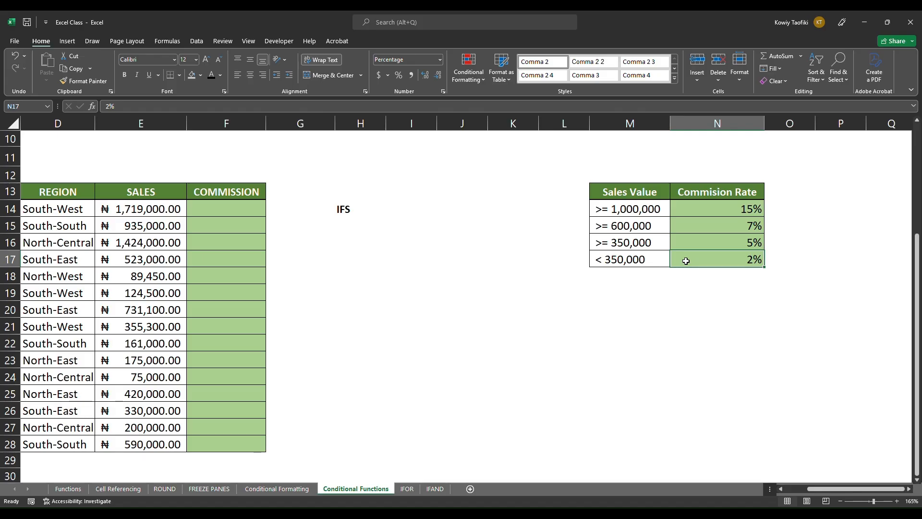
scroll(442, 289, "left", 3)
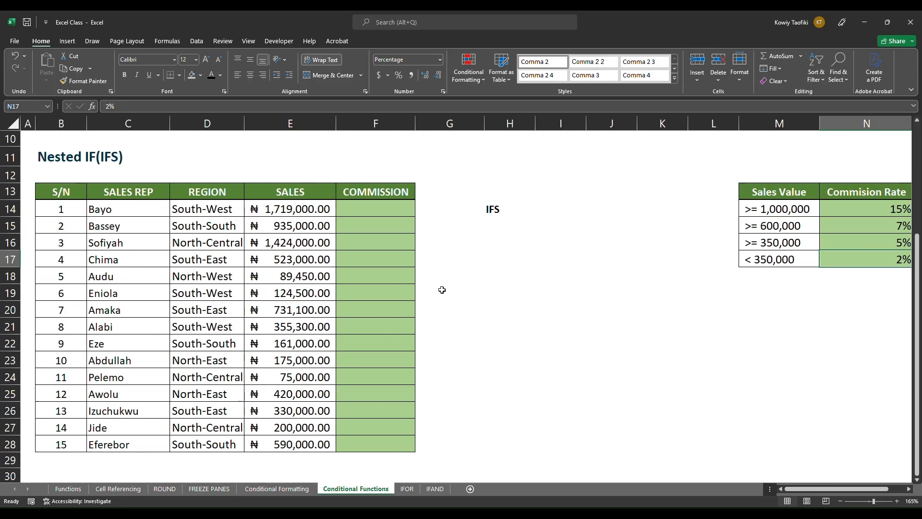
Step: Begin an IFS formula in cell F14, the first cell of the COMMISSION column
left_click(378, 207)
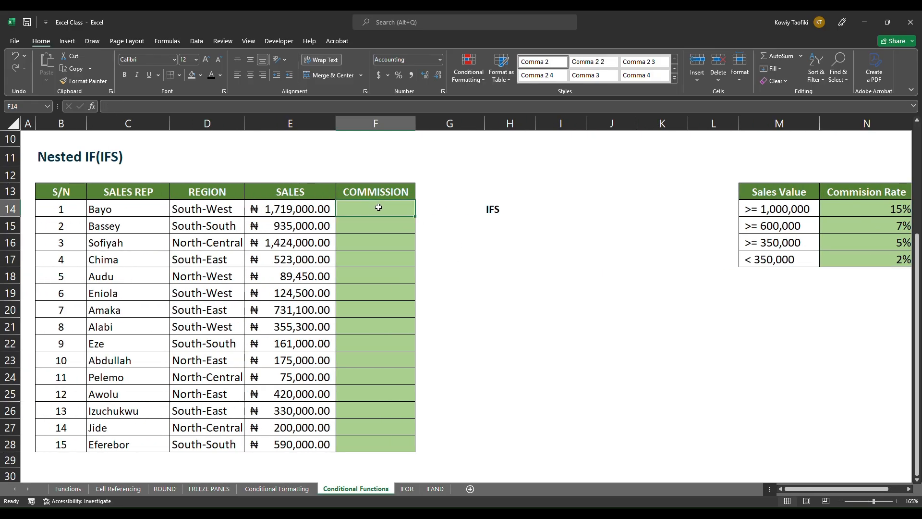
left_click(267, 208)
key("Right")
type("=IF")
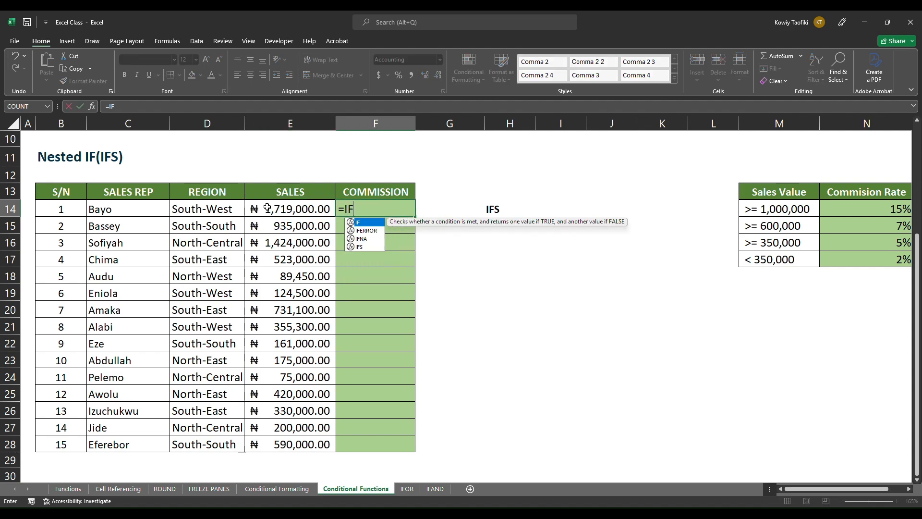
key("BackSpace")
key("BackSpace")
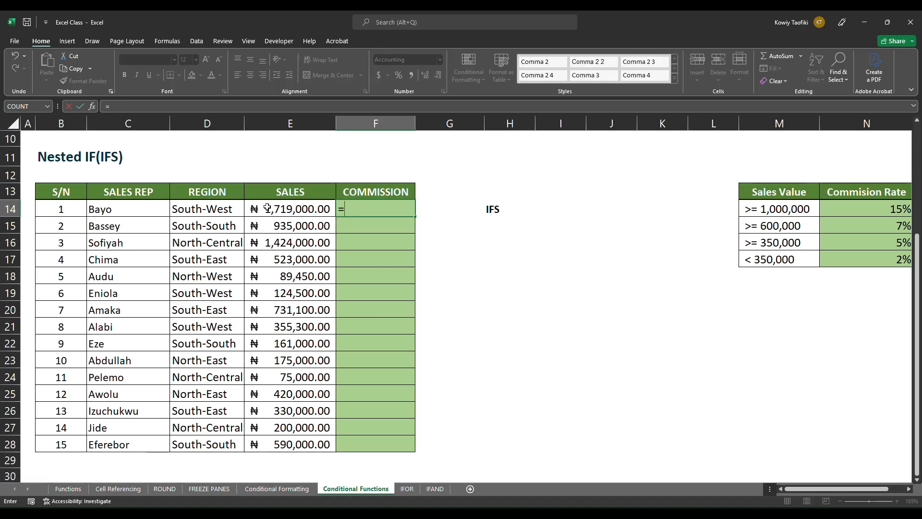
type("IFS(")
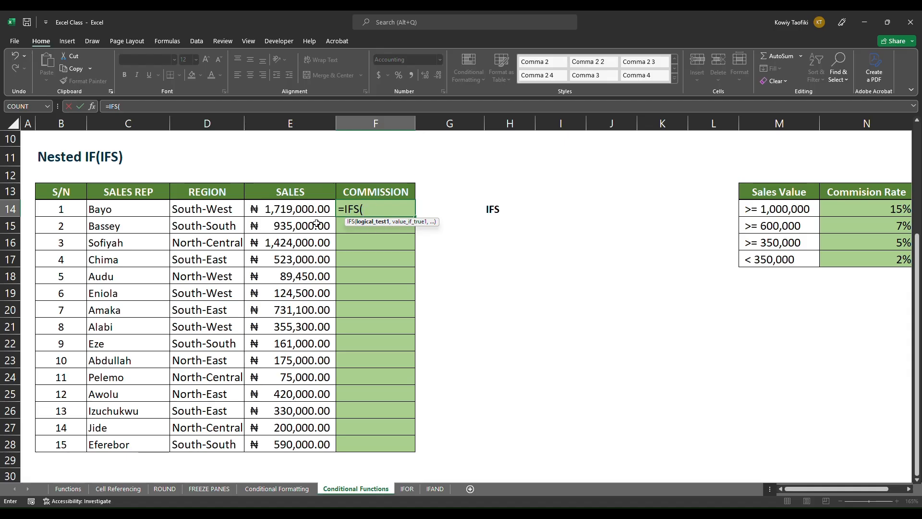
Step: Add the first IFS condition E14>1000000 with the result $N$14*E14, using an absolute reference for the rate
left_click(305, 212)
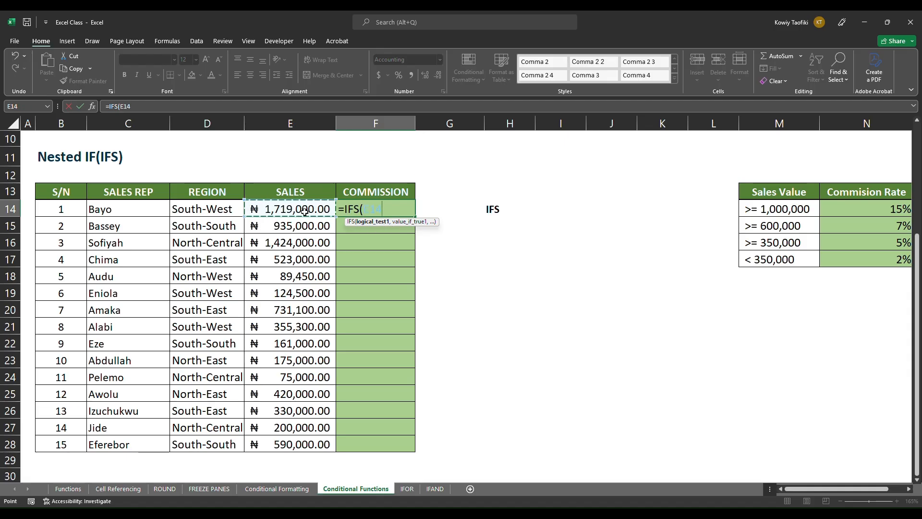
type(">")
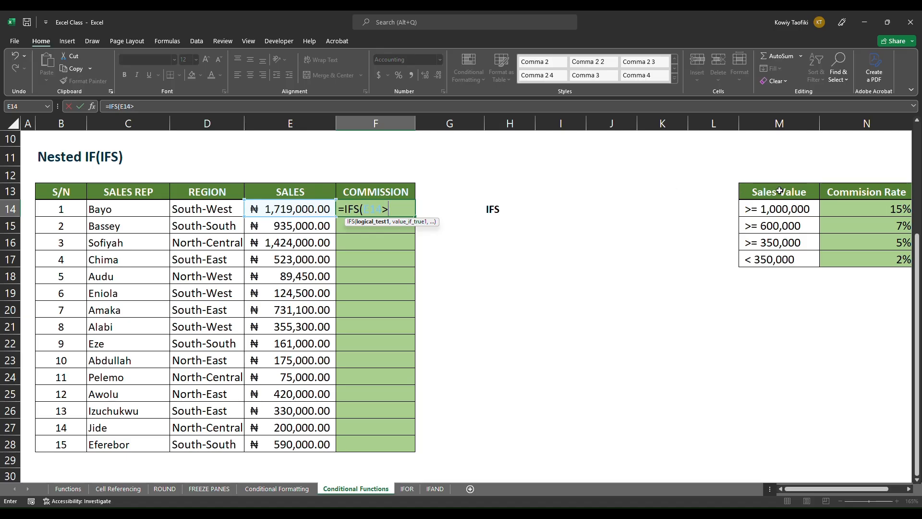
type("1000000")
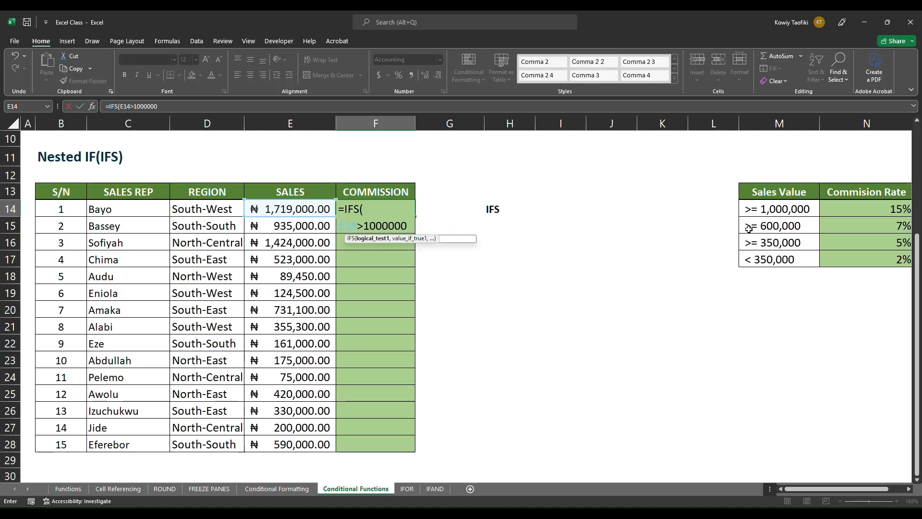
type(",")
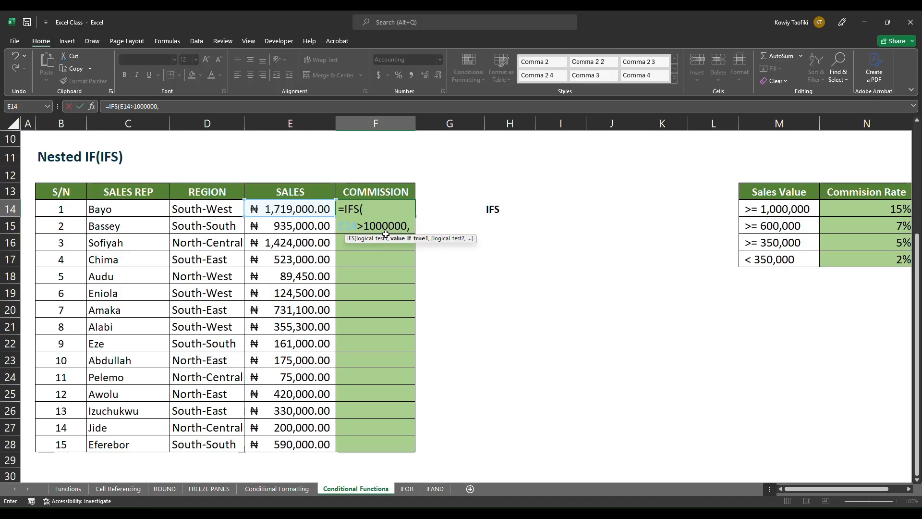
left_click(832, 212)
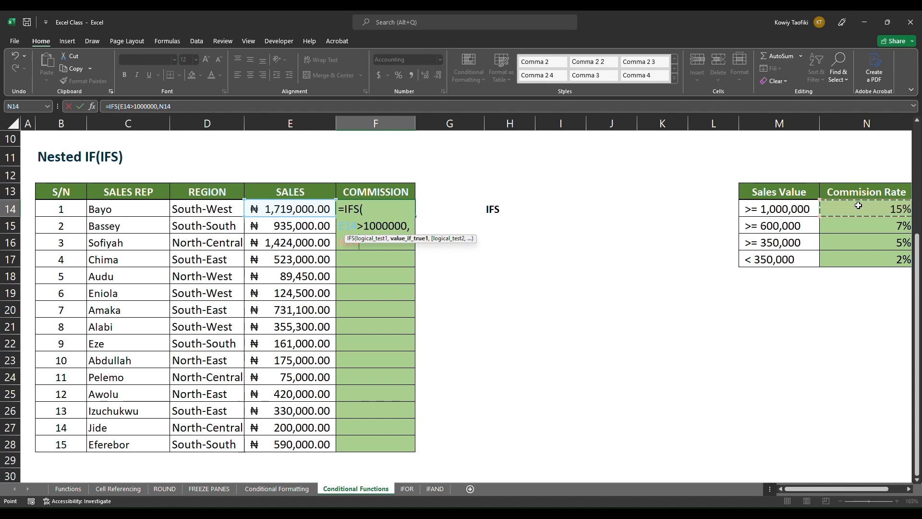
key("F4")
type("*")
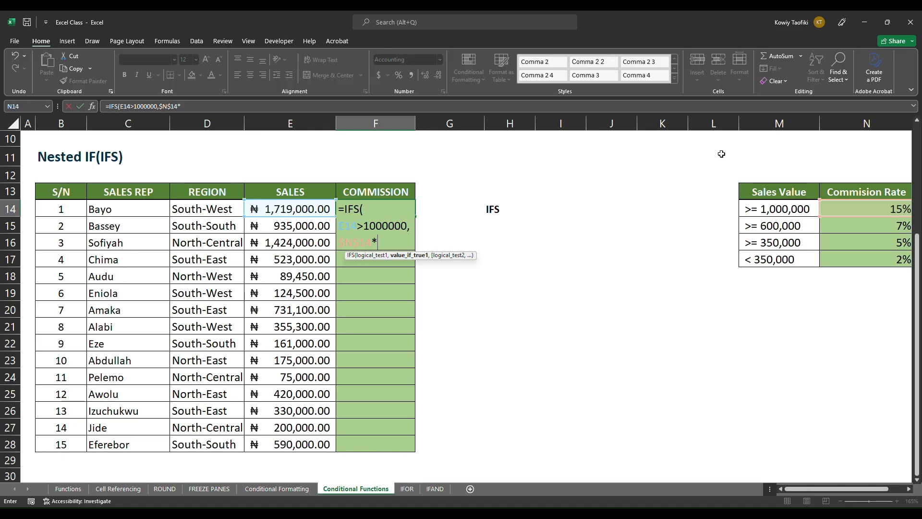
left_click(283, 213)
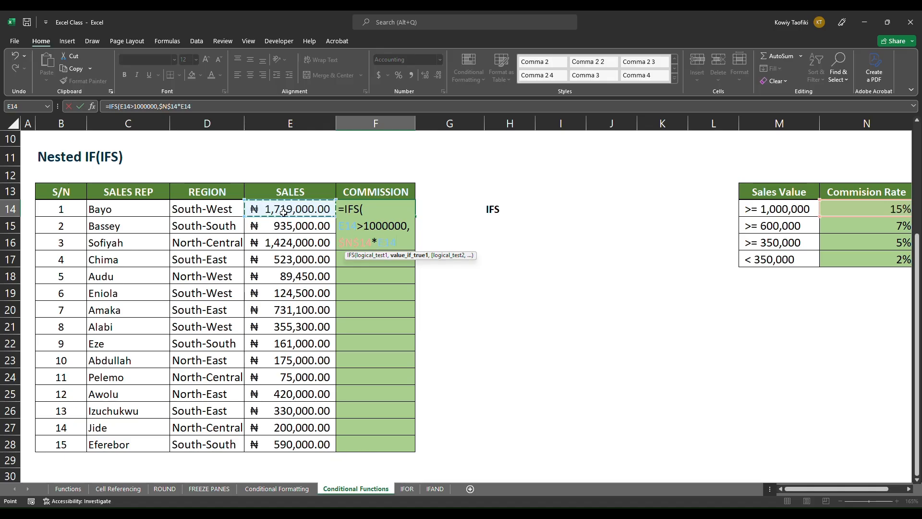
type(",")
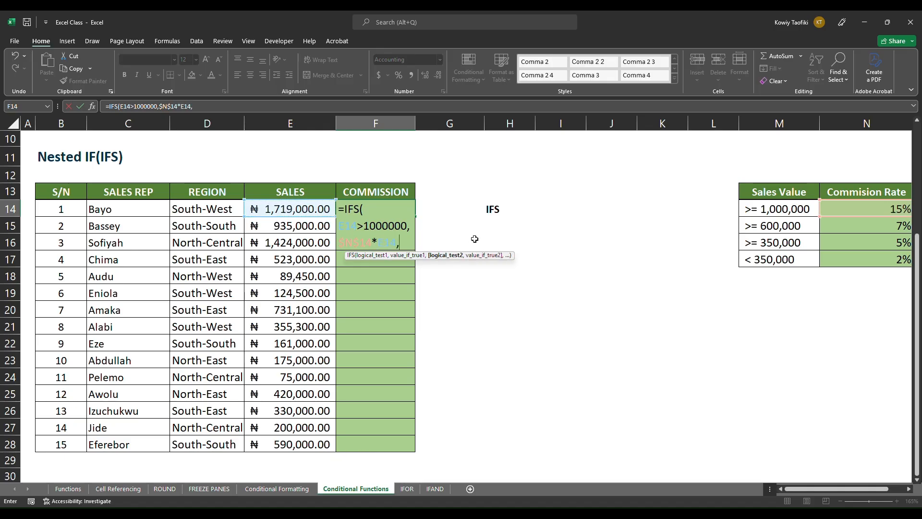
Step: Add the second IFS condition E14>600000 with the result $N$15*E14, making the rate reference absolute
left_click(279, 211)
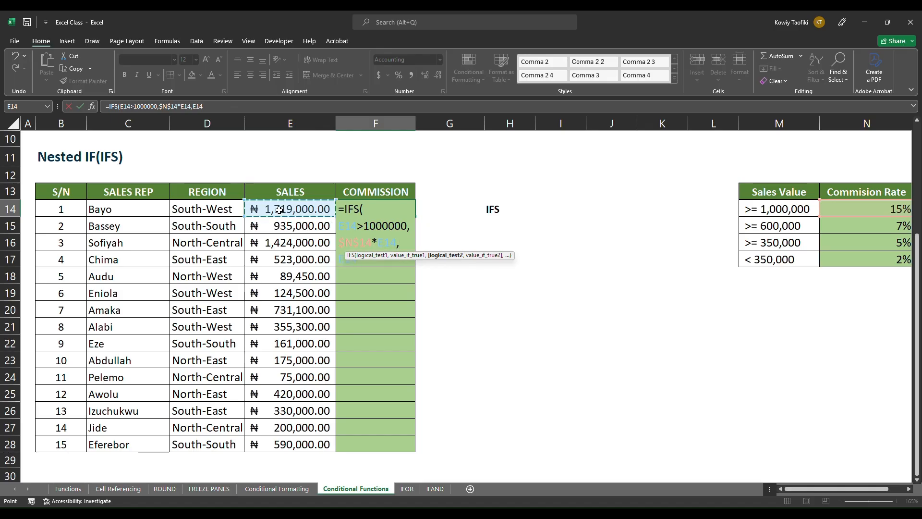
type(">")
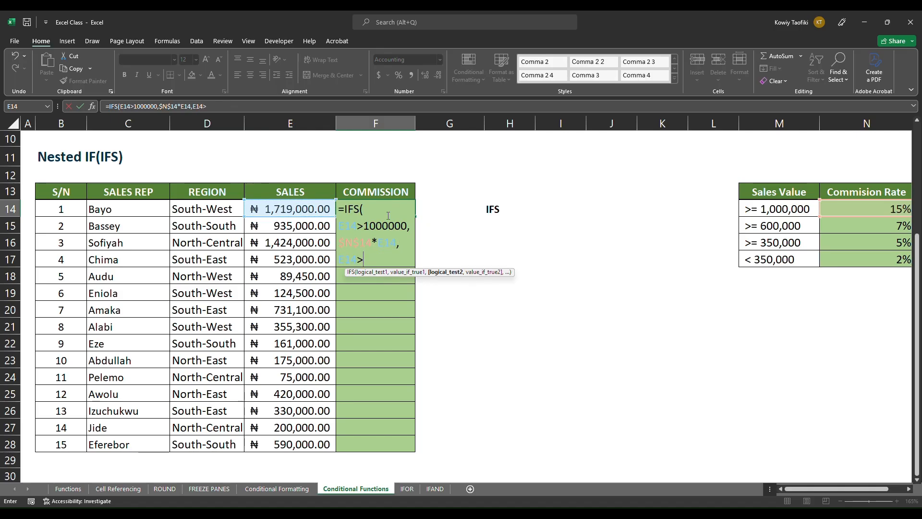
type("600000")
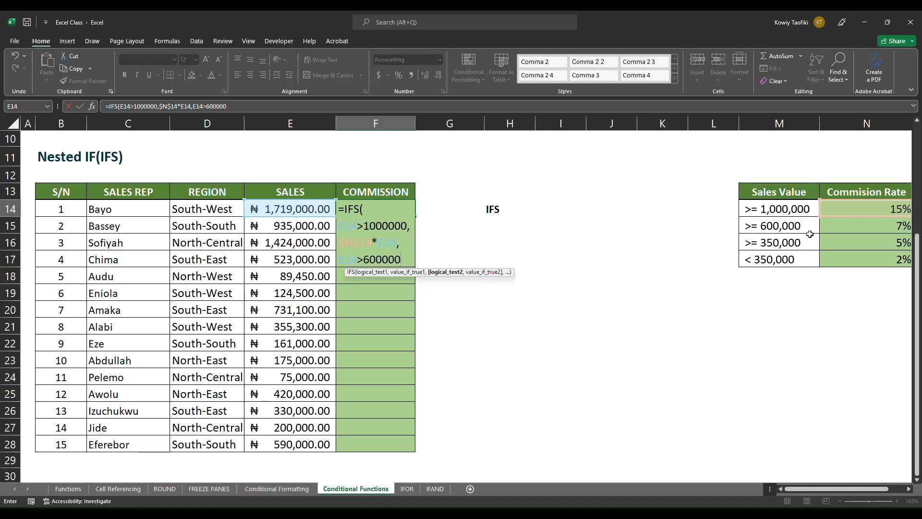
type(",")
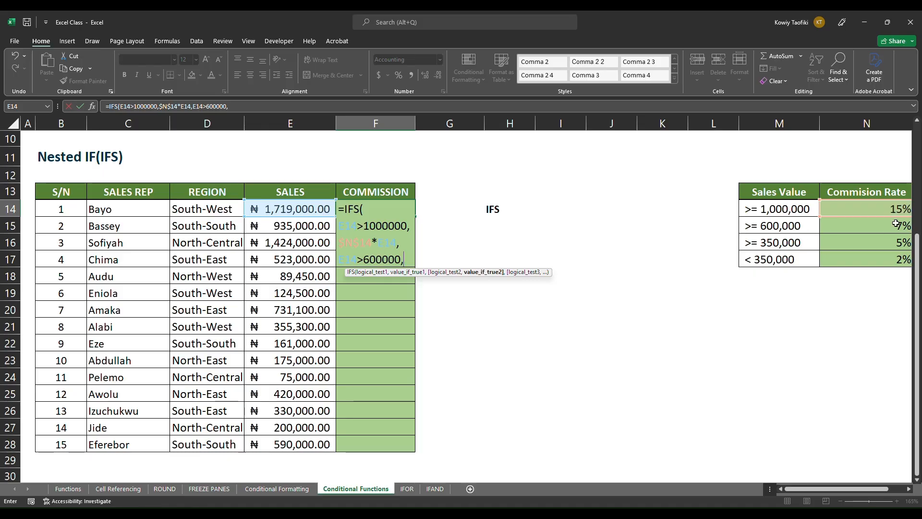
left_click(877, 224)
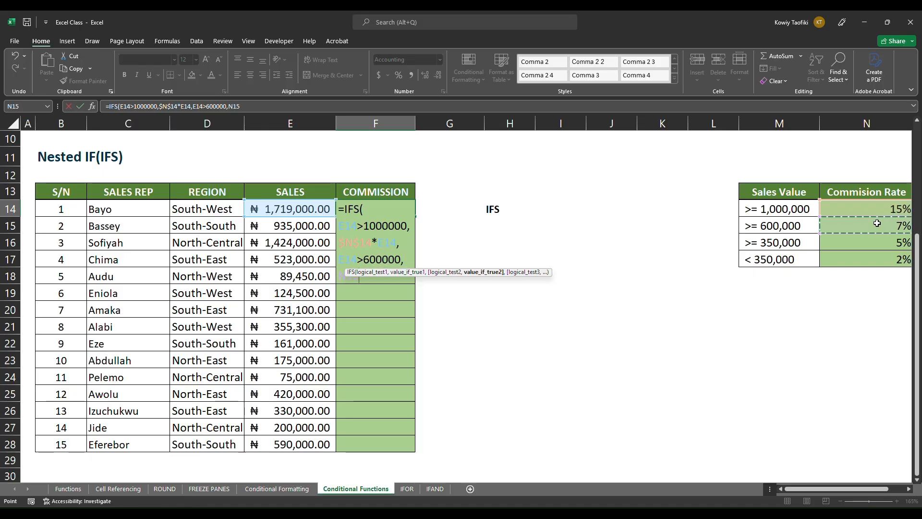
type("*")
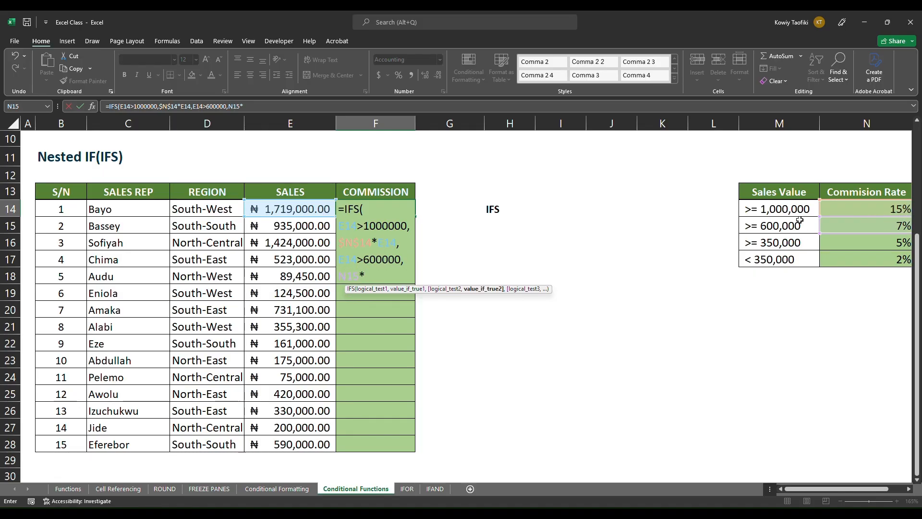
left_click(291, 208)
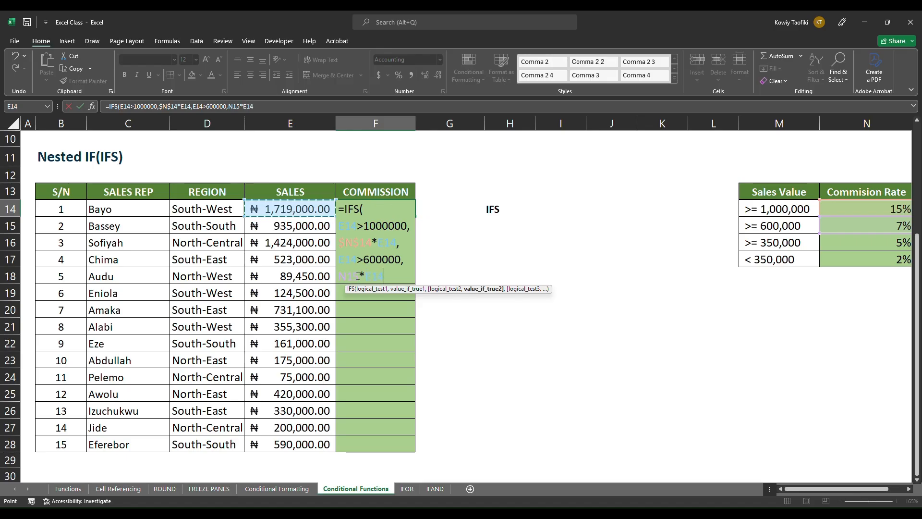
left_click_drag(358, 276, 339, 277)
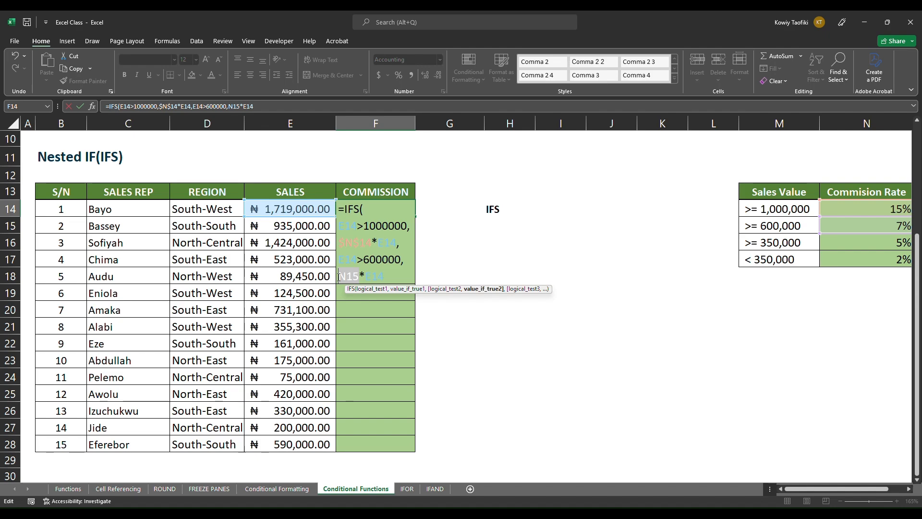
key("F4")
left_click(396, 278)
type(",")
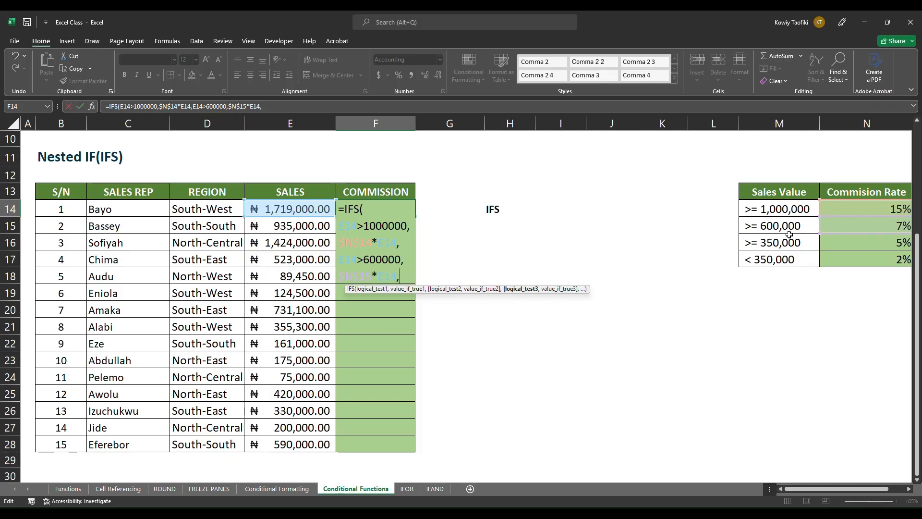
Step: Add the third IFS condition E14>350000 with the result $N$16*E14, making the rate reference absolute
left_click(284, 210)
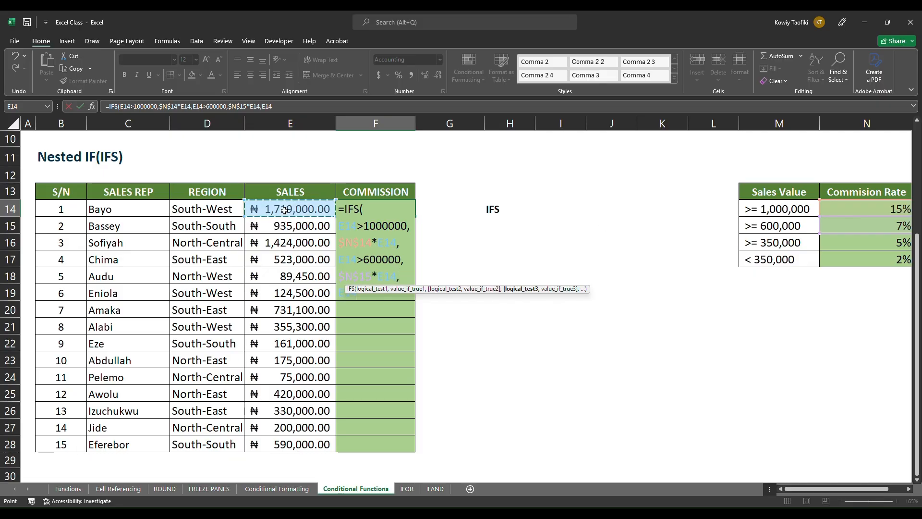
type(">35")
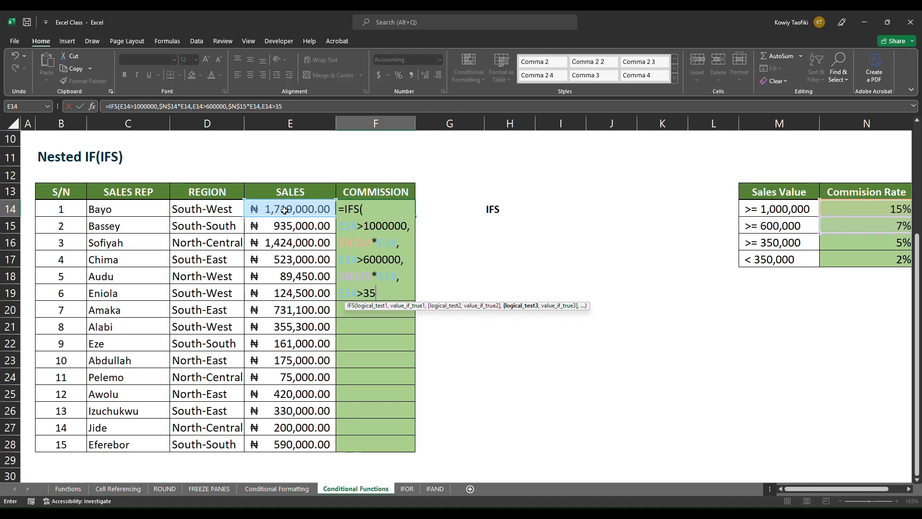
type("0000,")
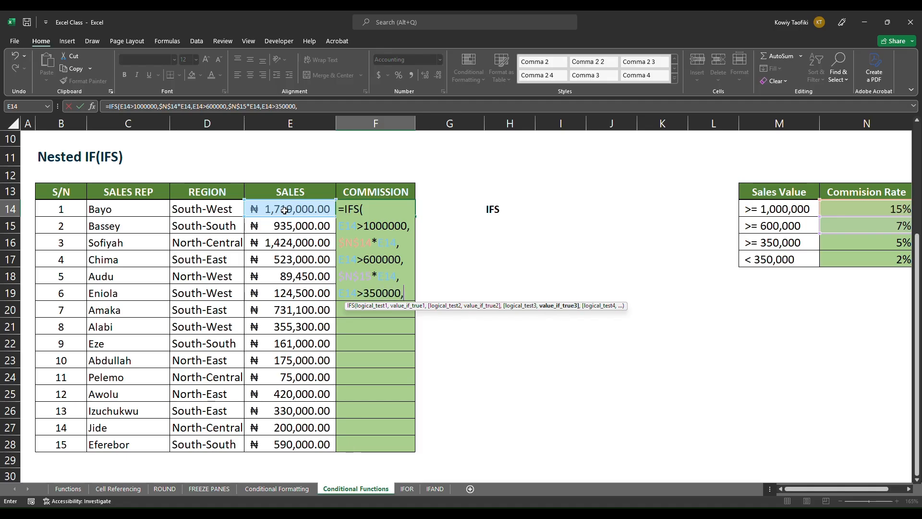
left_click(846, 247)
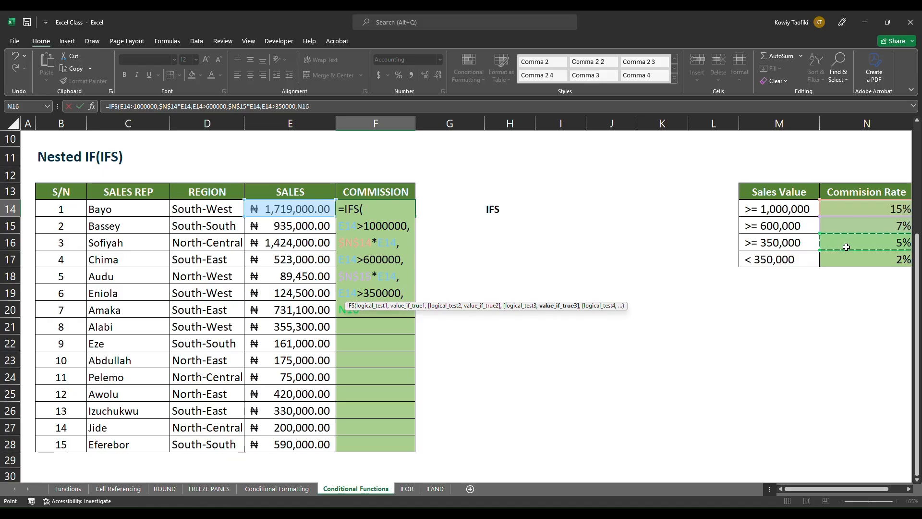
key("F4")
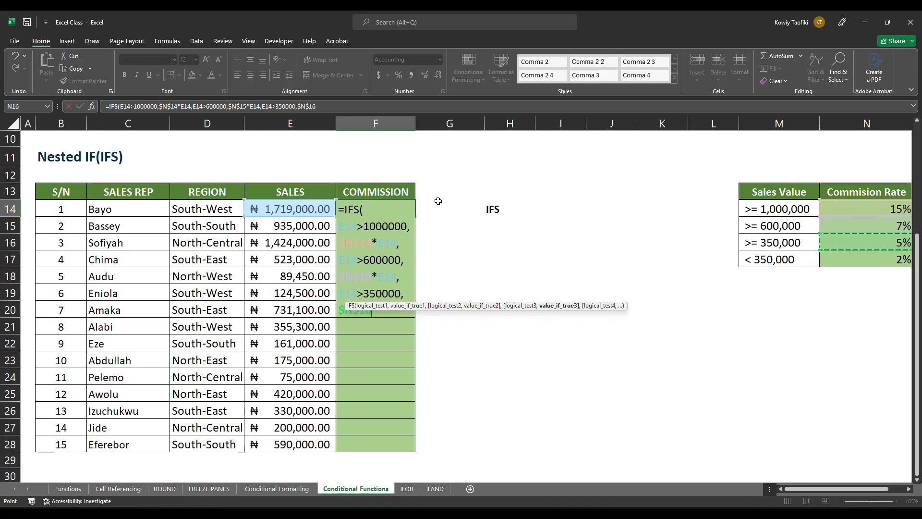
type("*")
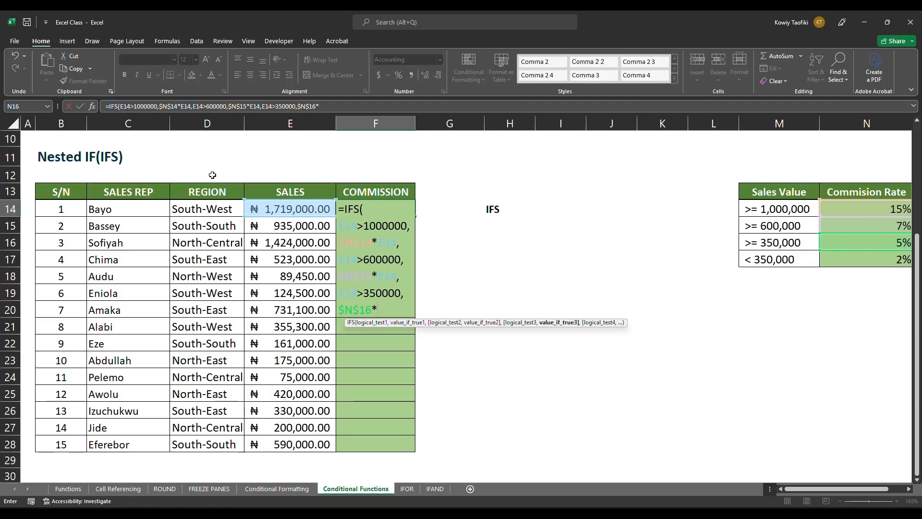
left_click(272, 208)
type(",")
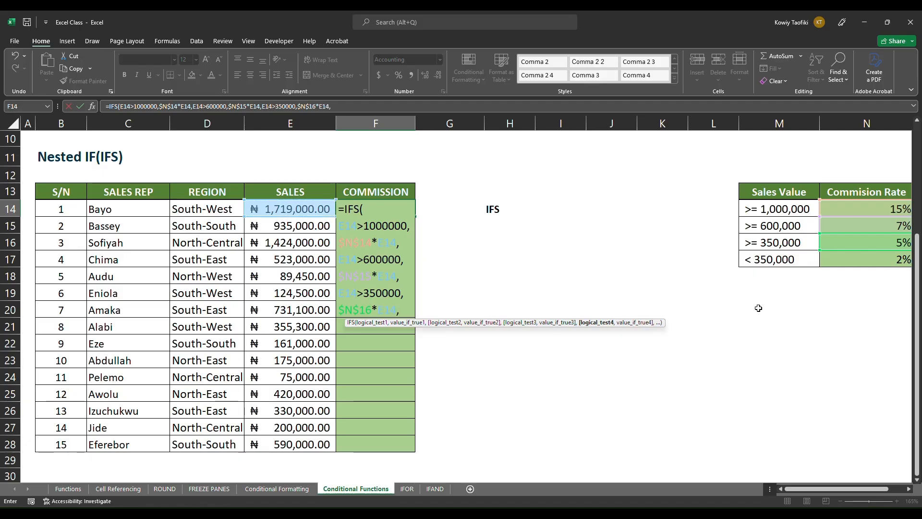
left_click(761, 262)
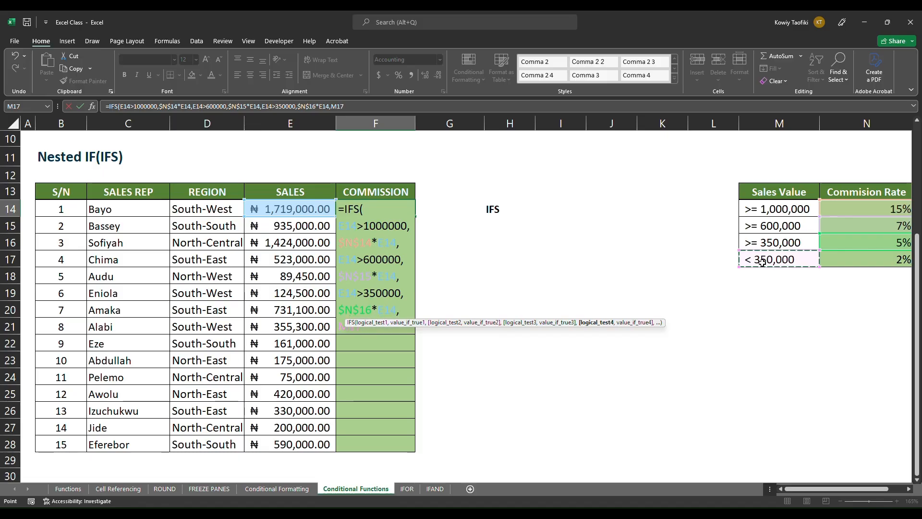
key("BackSpace")
key("BackSpace")
key("BackSpace")
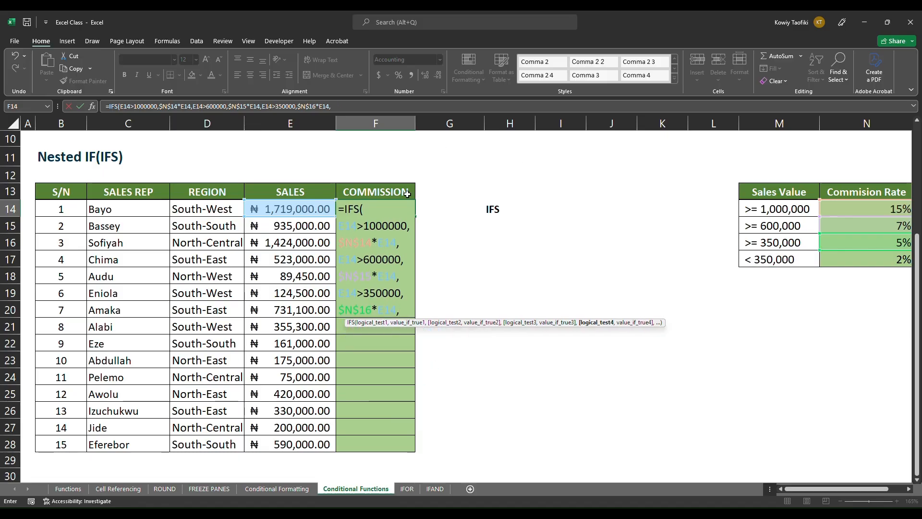
Step: Add the fourth IFS condition E14<350000 with the result $N$17*E14, using an absolute rate reference, and complete the formula
left_click(287, 209)
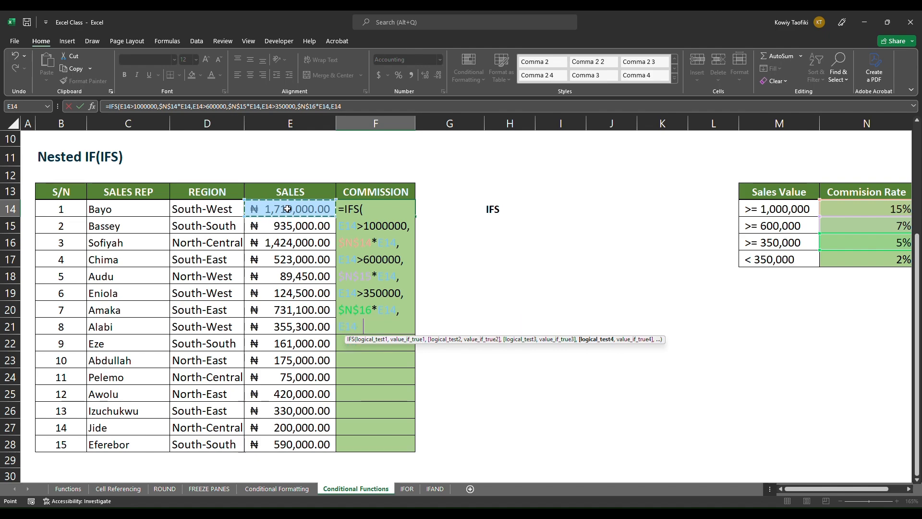
type("<3500")
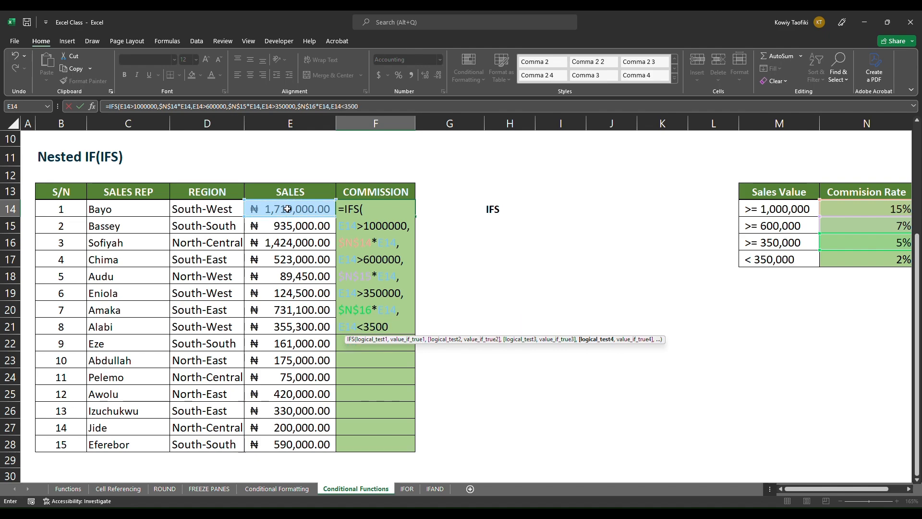
type("00,")
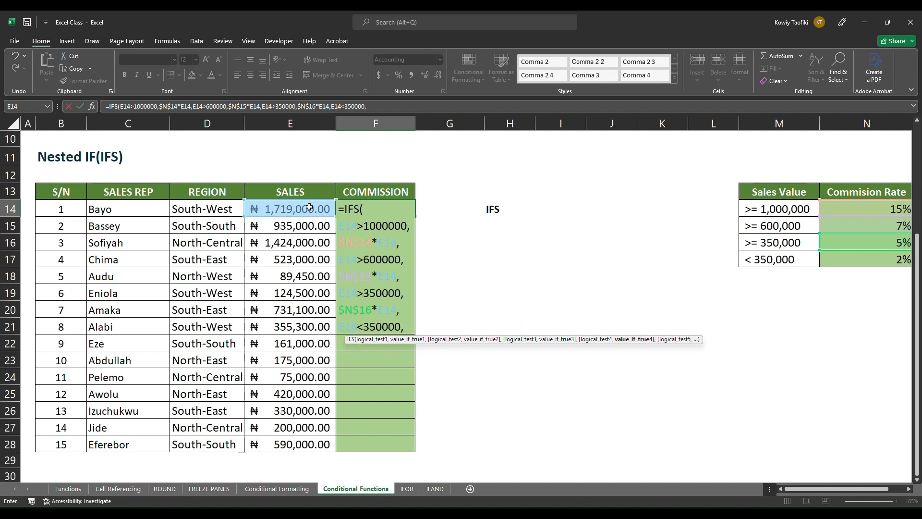
left_click(885, 260)
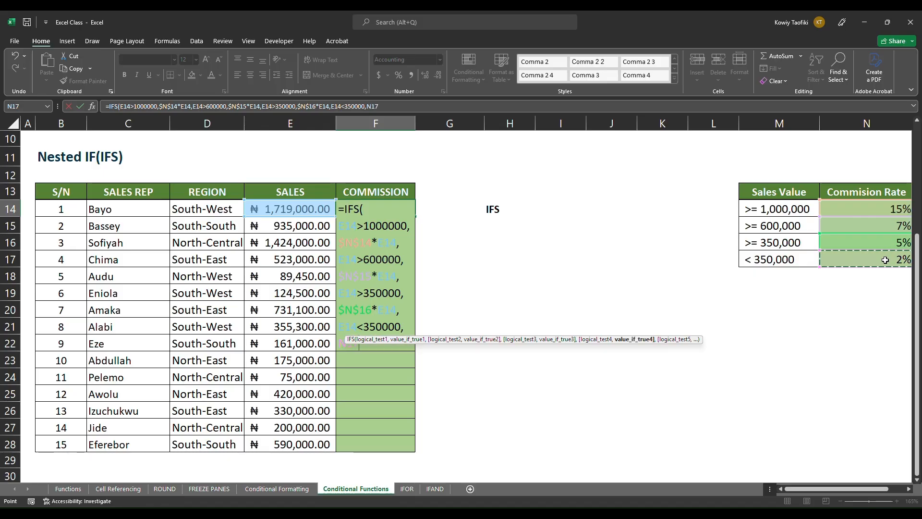
key("F4")
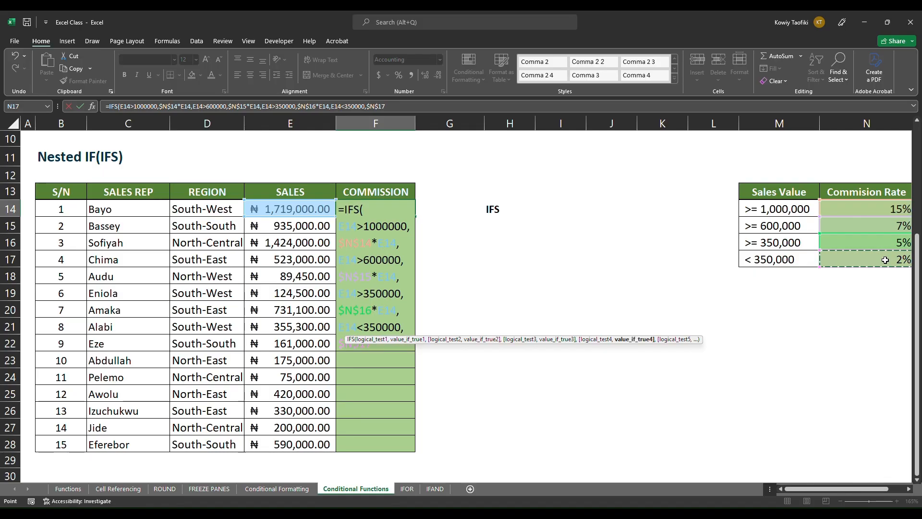
type("*")
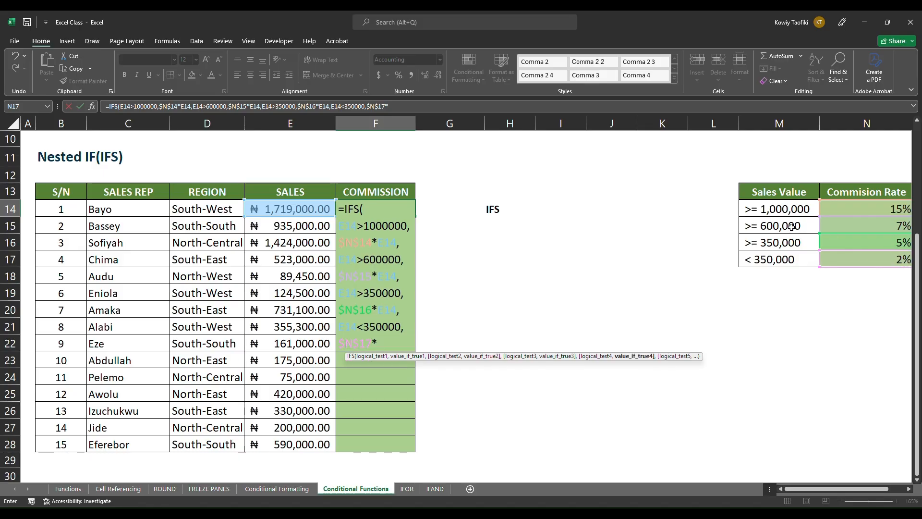
left_click(289, 206)
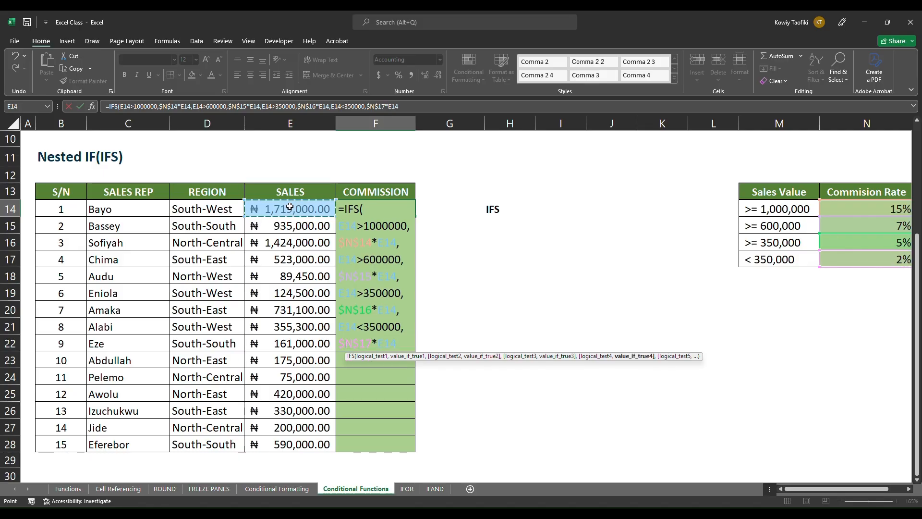
key("Return")
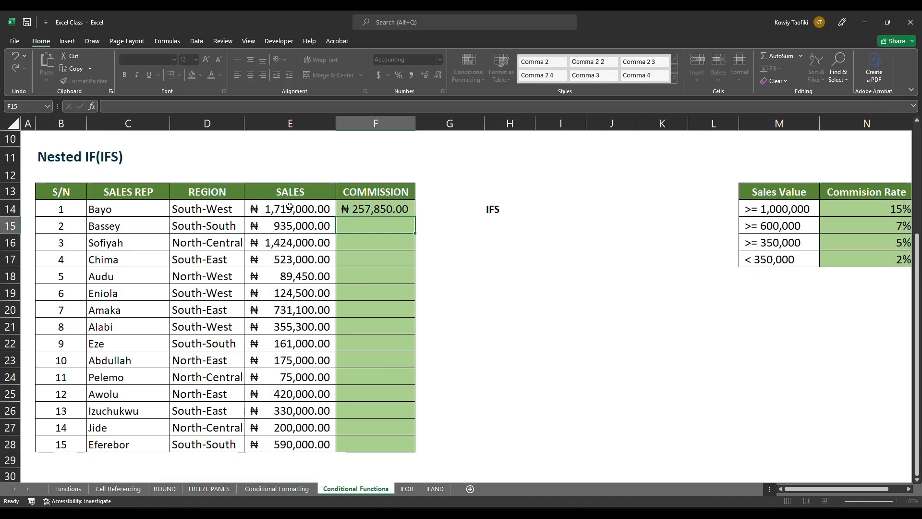
Step: Fill the commission formula from F14 down through F28 for all sales reps
left_click(369, 210)
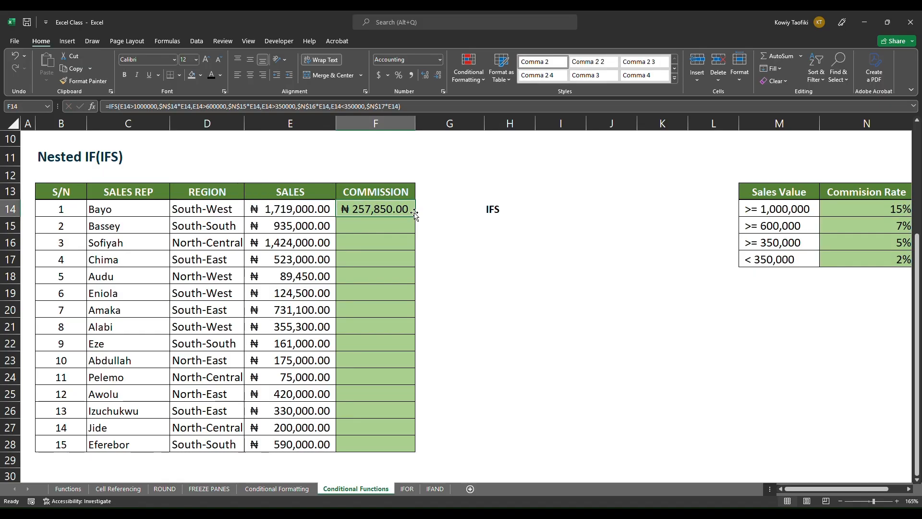
left_click_drag(416, 217, 416, 217)
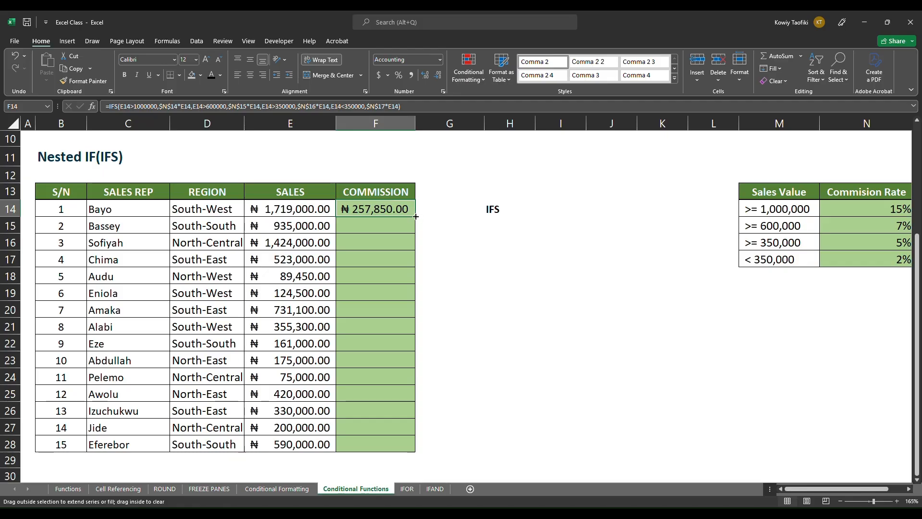
double_click(416, 217)
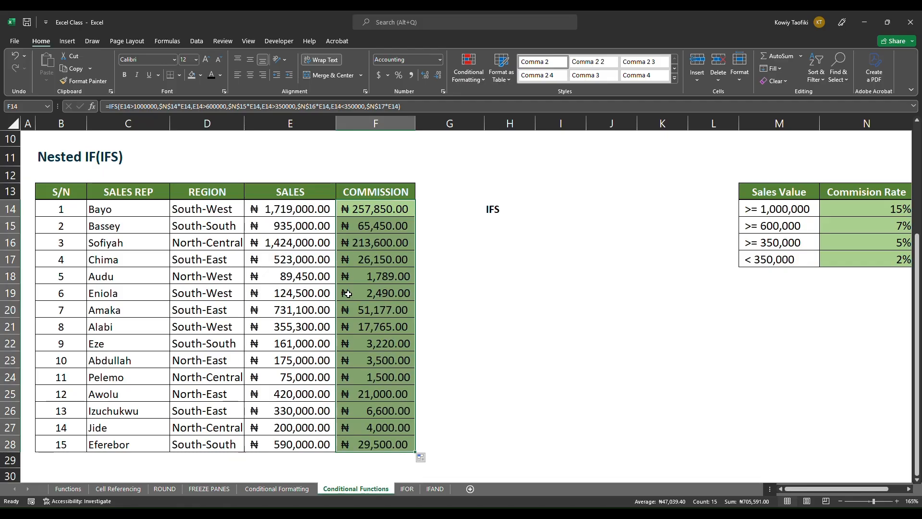
Step: Open the IFOR sheet and examine the example's pass rule along with the TEST 1, TEST 2 and STATUS columns
left_click(403, 490)
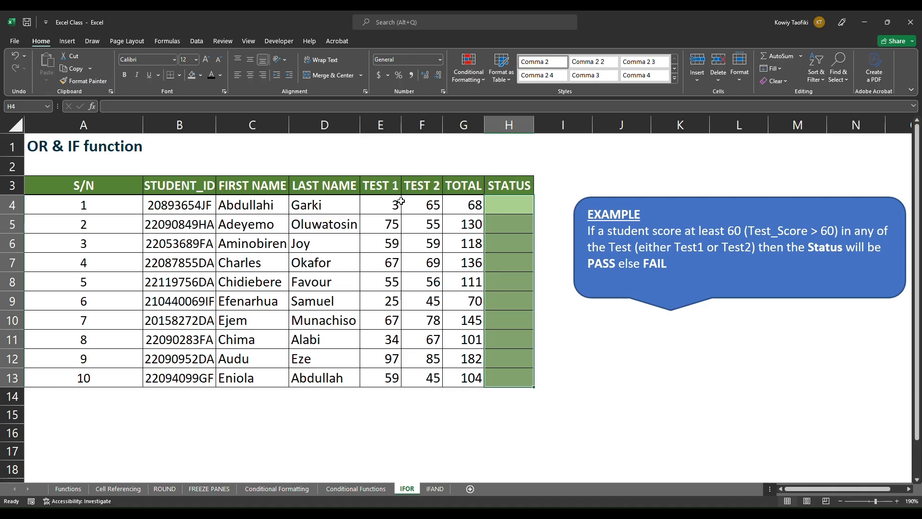
left_click(383, 186)
key("Right")
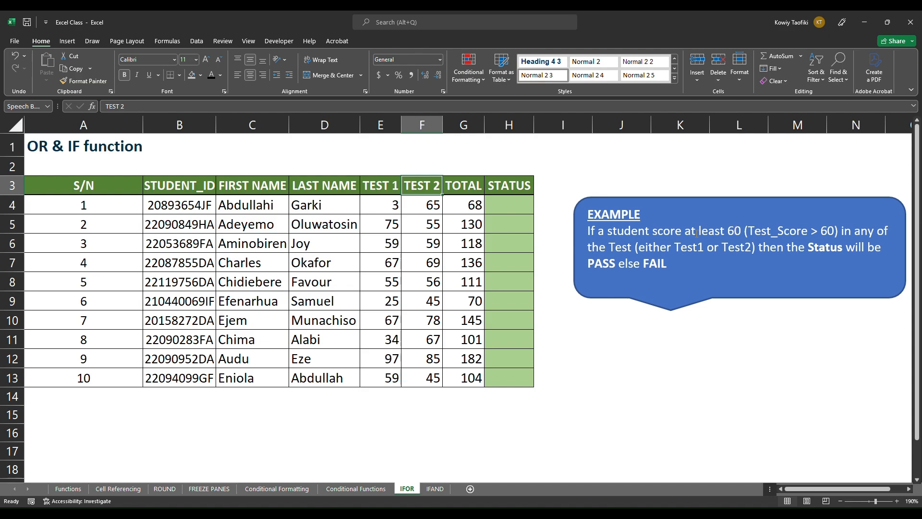
left_click_drag(684, 231, 743, 235)
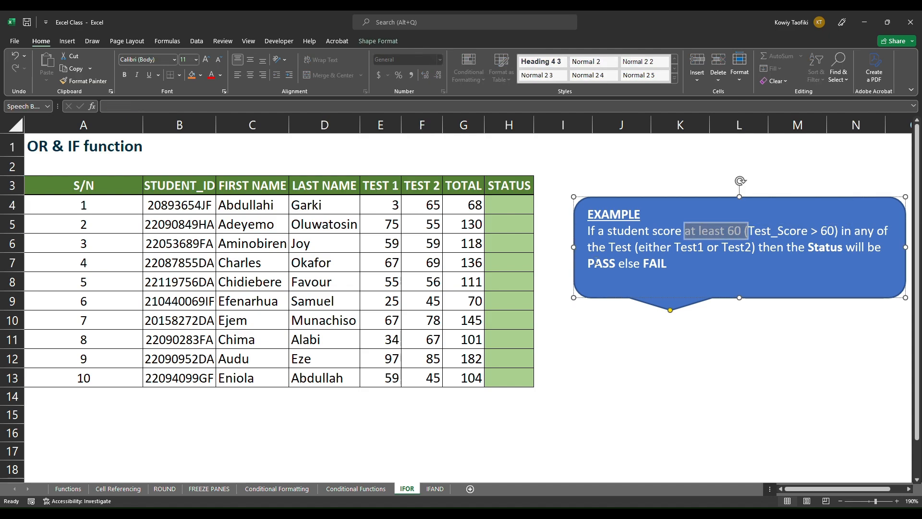
left_click(510, 209)
left_click(373, 188)
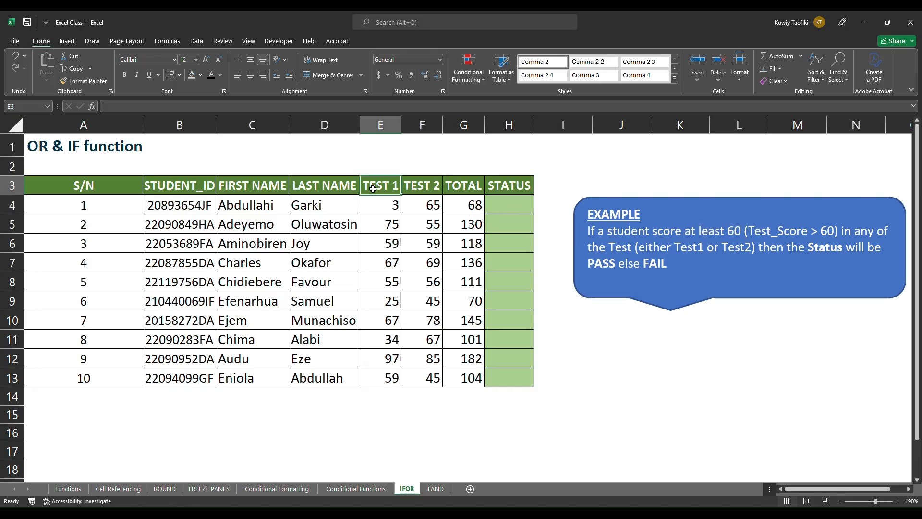
left_click_drag(372, 188, 408, 186)
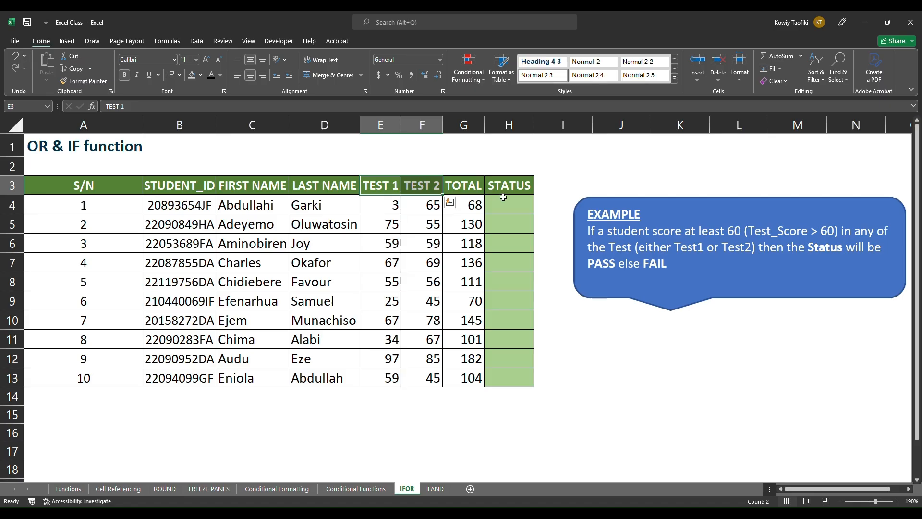
Step: Begin an IF formula in H4, the first STATUS cell, with the logical test OR(E4>60,F4>60)
left_click(504, 204)
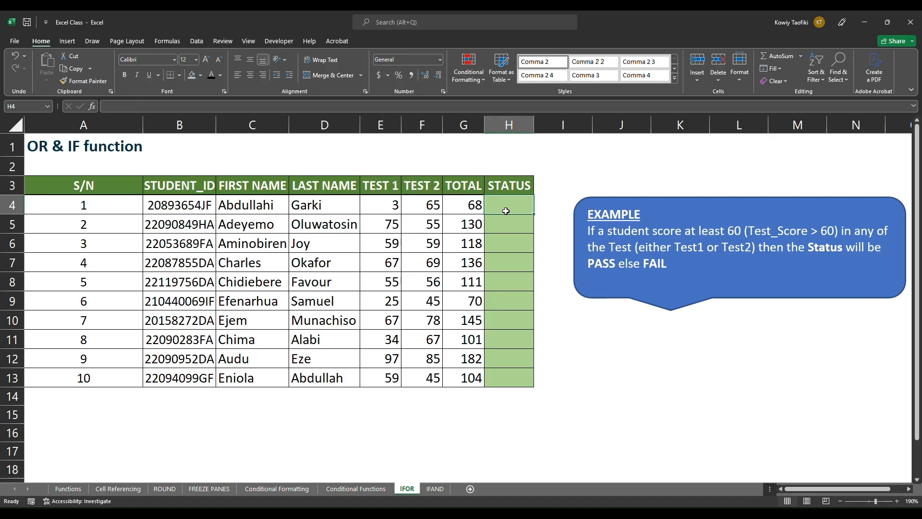
type("=IF(")
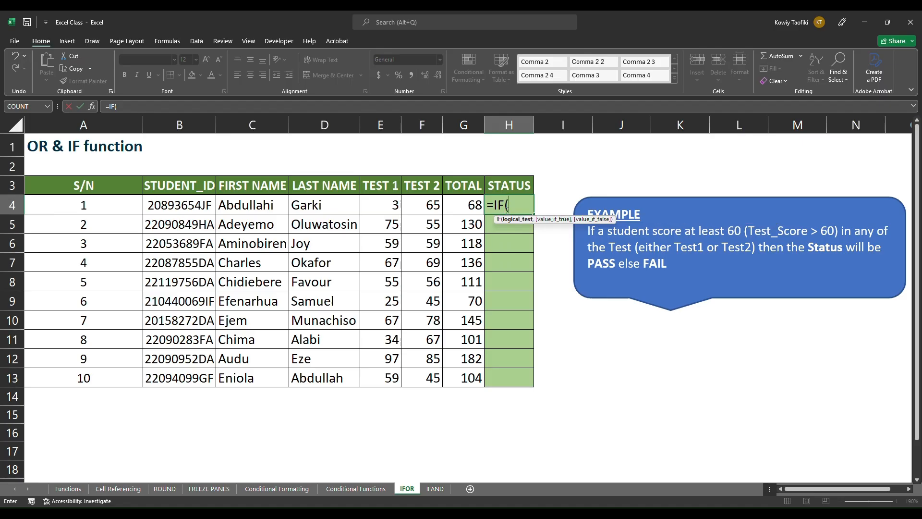
type("OR(")
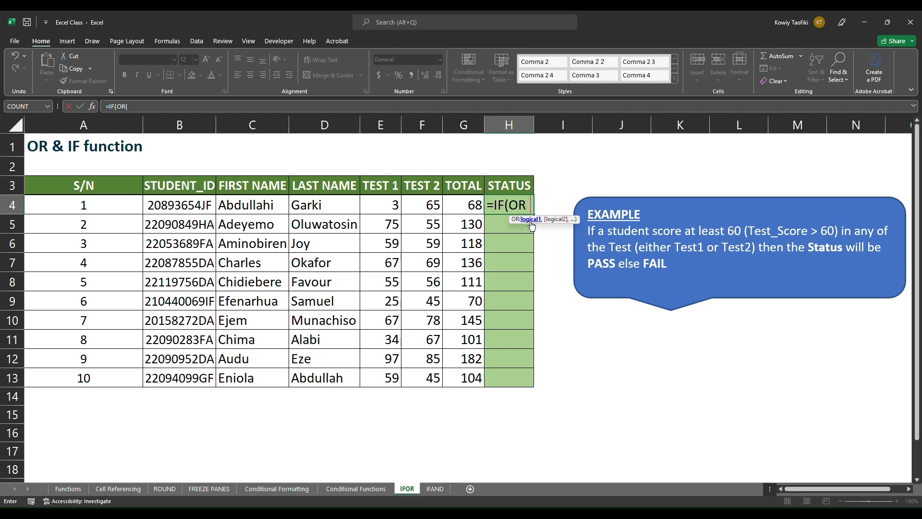
left_click(390, 205)
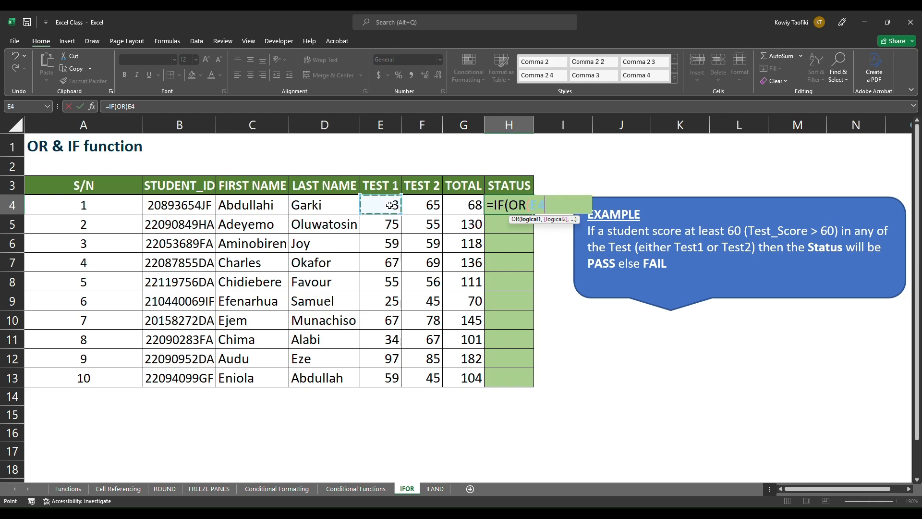
type(">6")
type("0,")
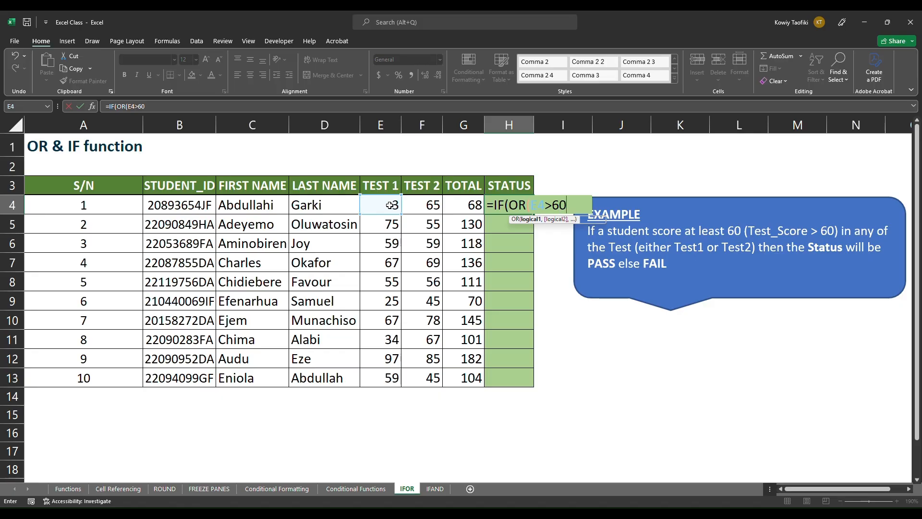
left_click(434, 205)
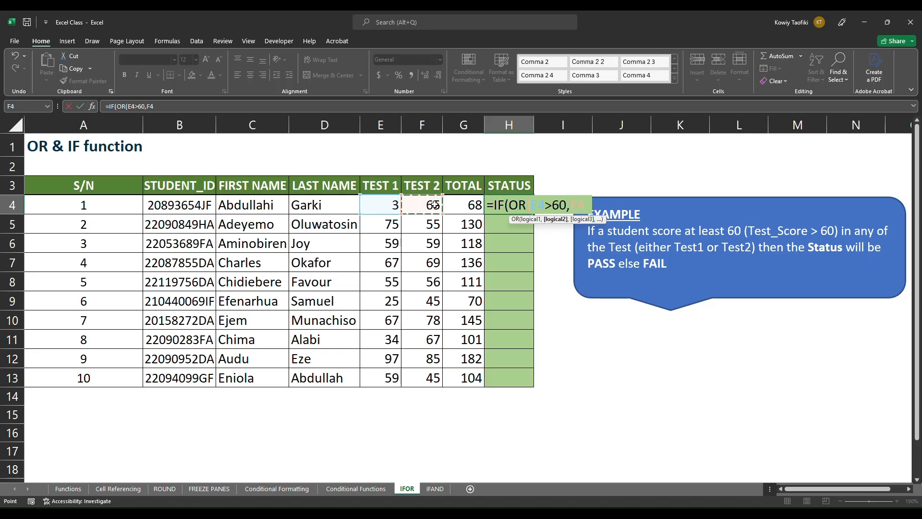
type(">60")
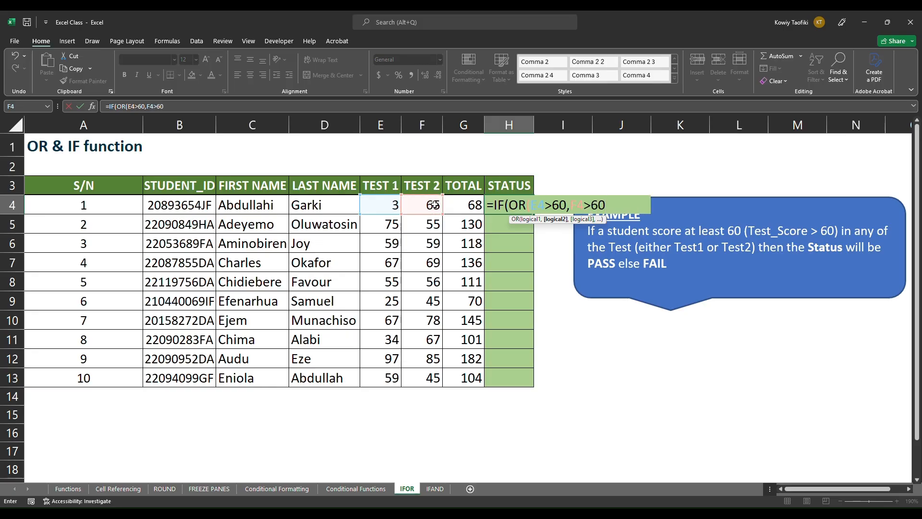
type(")")
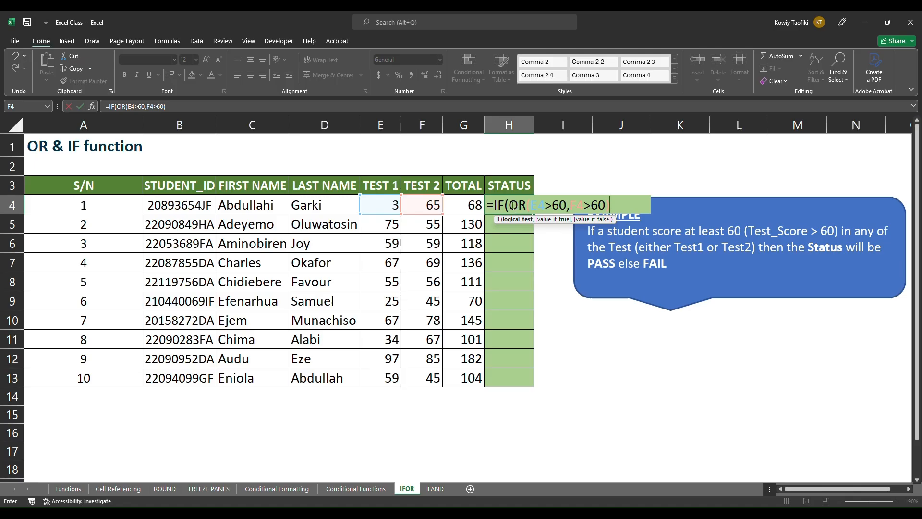
left_click_drag(511, 207, 614, 205)
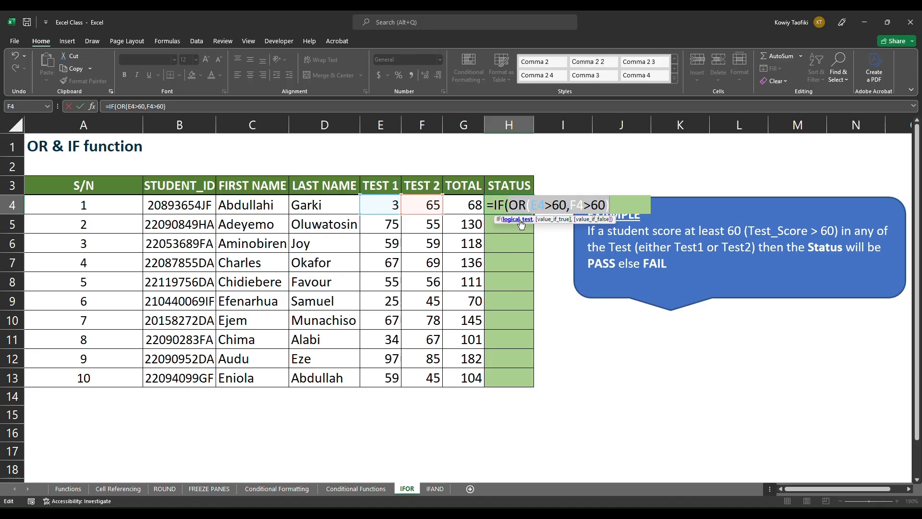
left_click(616, 206)
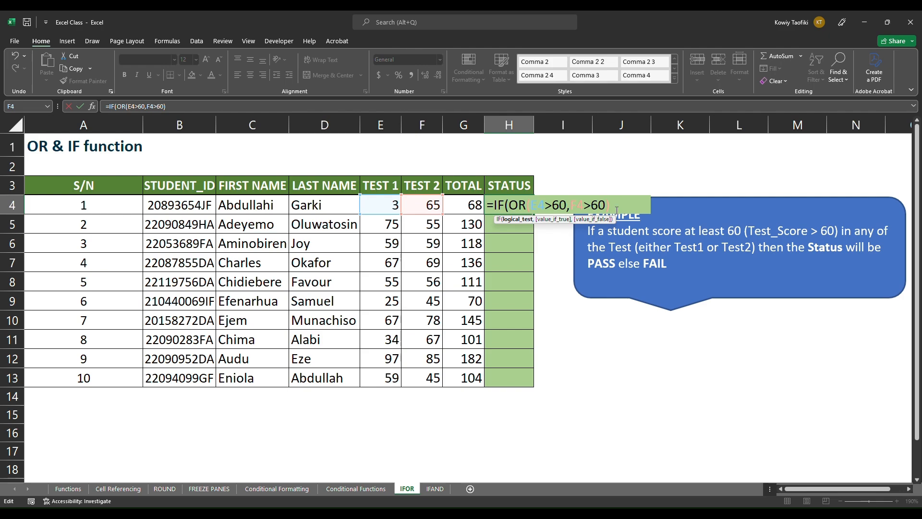
Step: Complete the H4 formula with "PASS" if true and "FAIL" if false, and fill it down through H13
type(",")
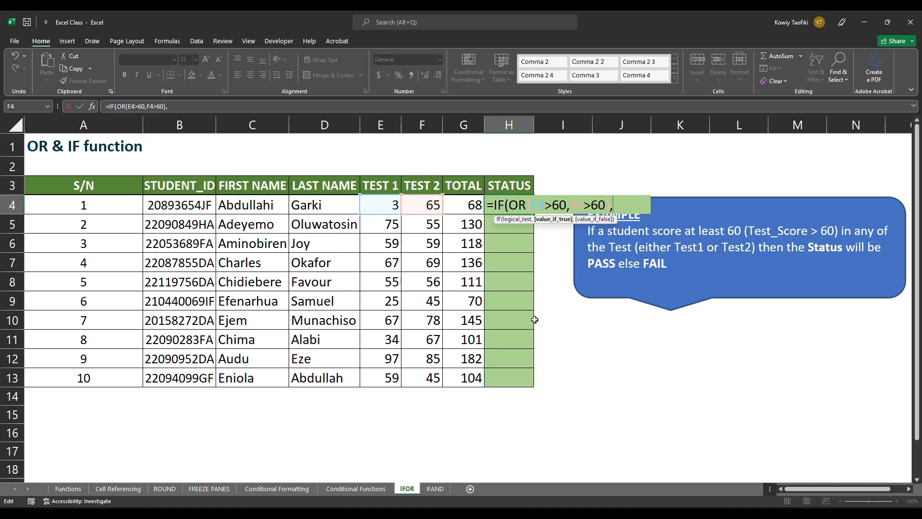
type("\"PASS\"")
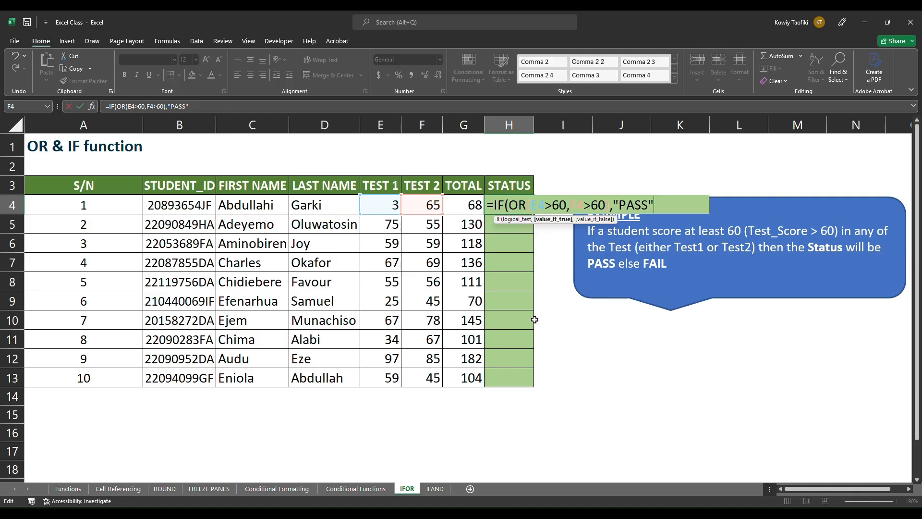
type(",\"FAI")
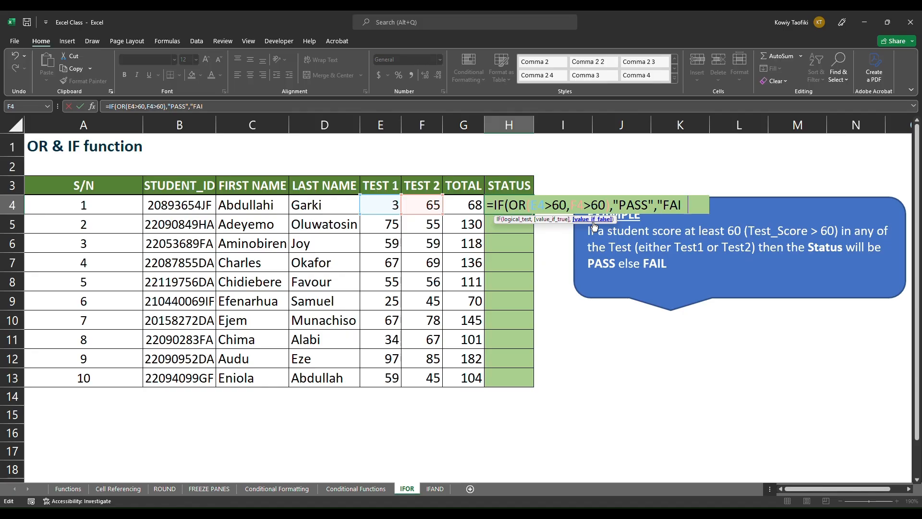
type("L\"))")
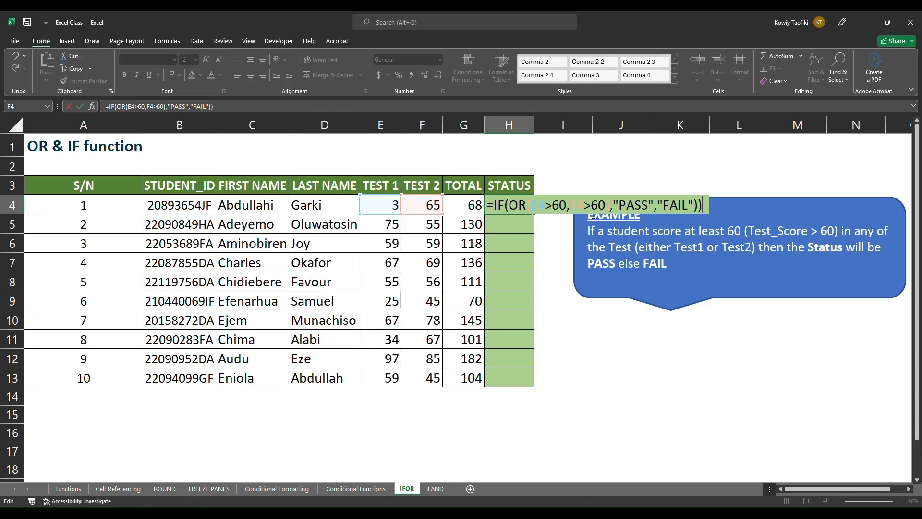
key("Return")
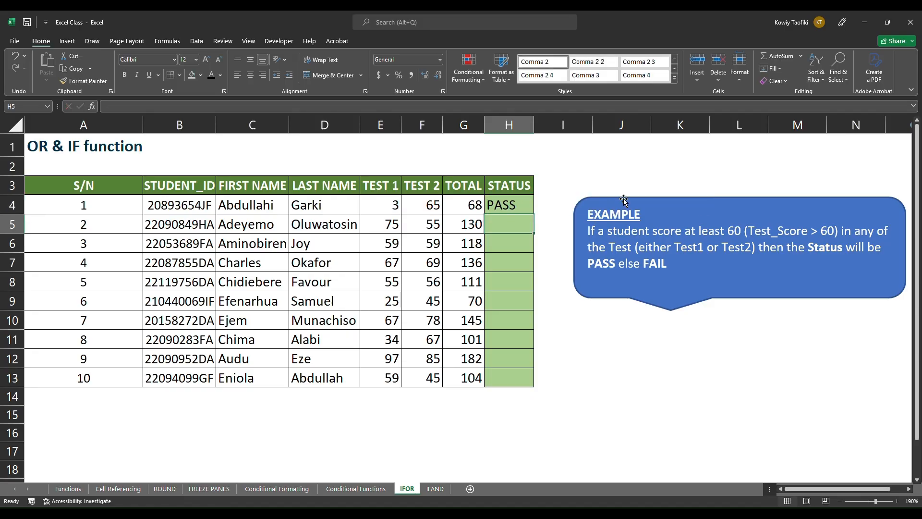
left_click_drag(517, 204, 531, 208)
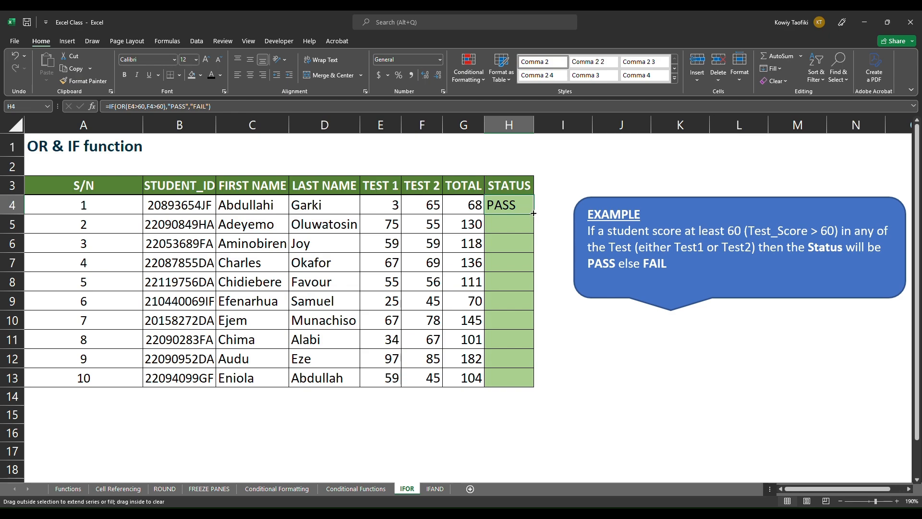
double_click(533, 214)
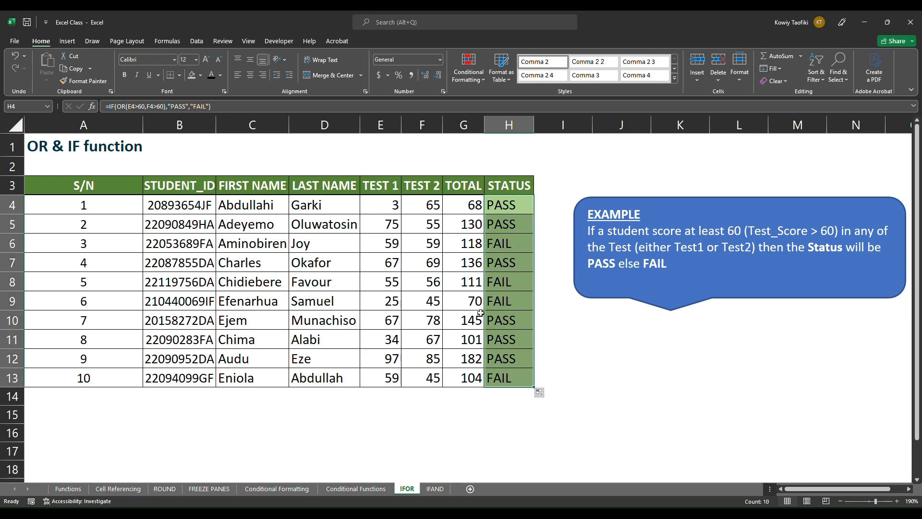
Step: Open the IFAND sheet and examine the example's promotion rule along with the Practical and Exam columns
left_click(435, 488)
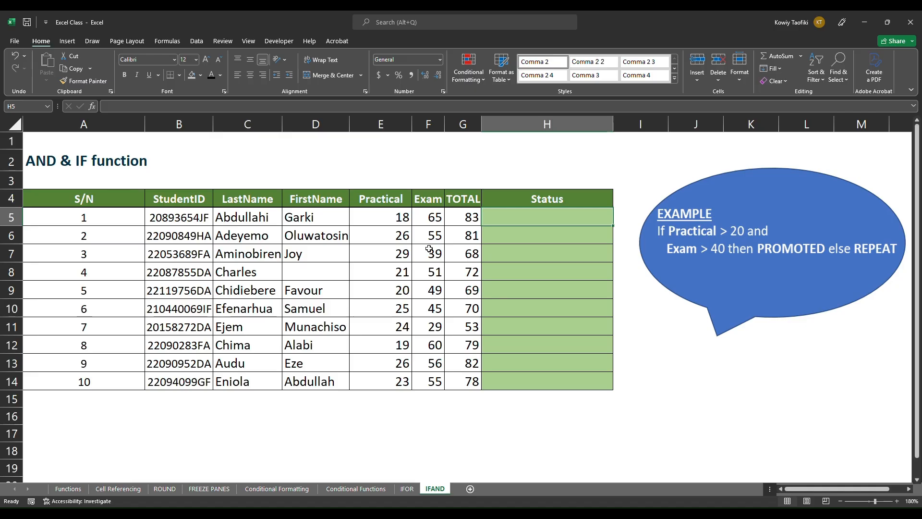
left_click(367, 195)
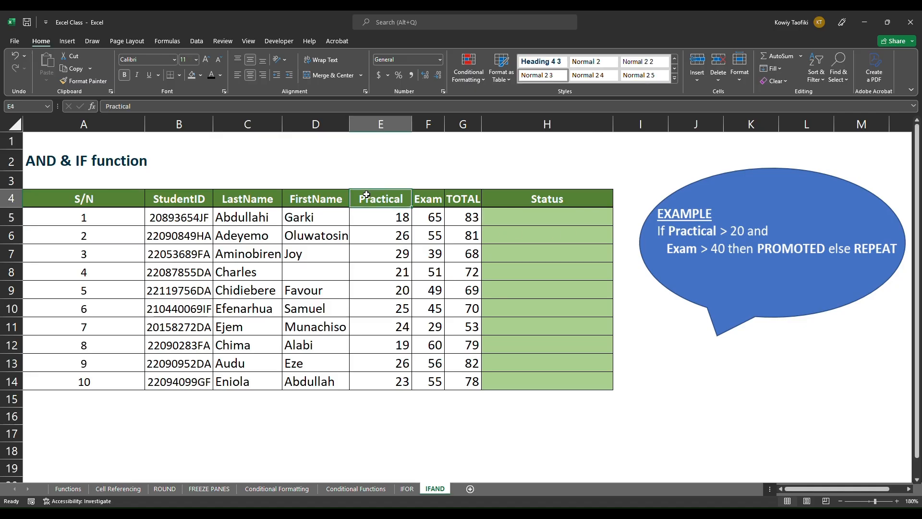
key("Right")
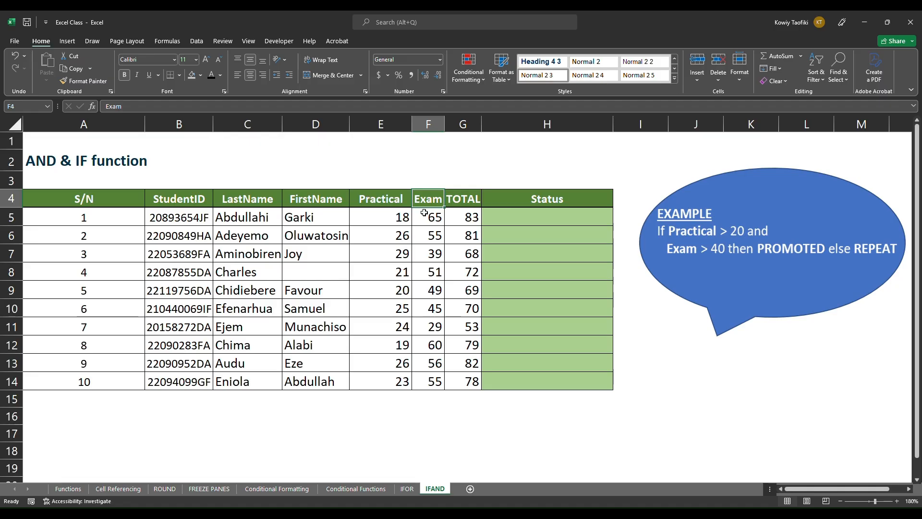
left_click(384, 218)
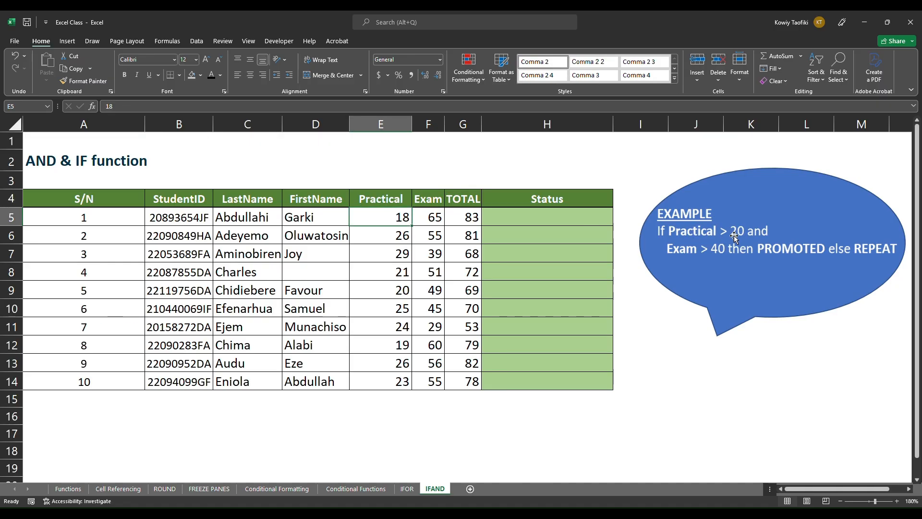
left_click(432, 215)
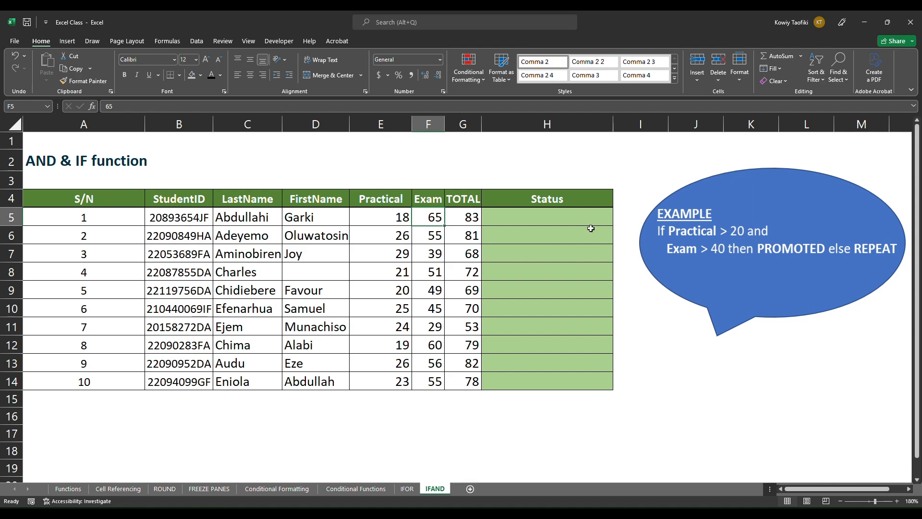
Step: Begin an IF formula in H5, the first Status cell, with the logical test AND(E5>20,F5>40)
left_click(544, 214)
type("=")
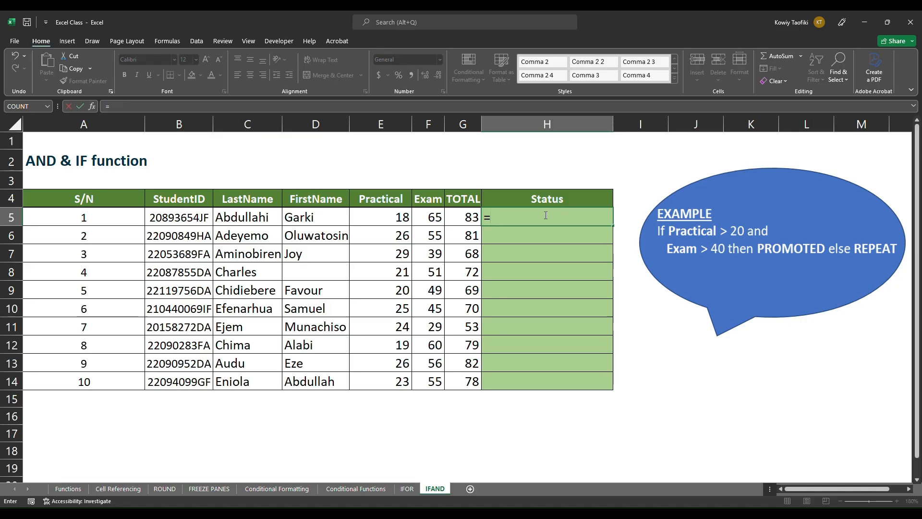
type("IF")
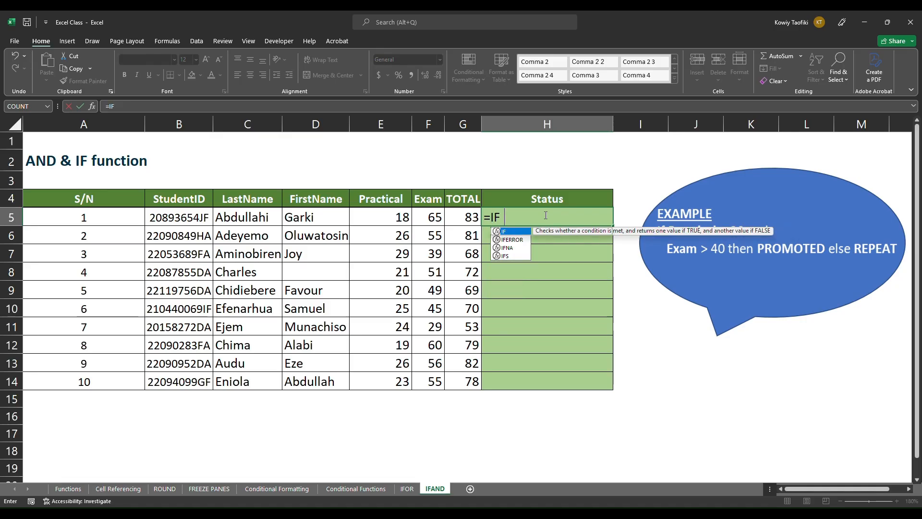
type("(AND(")
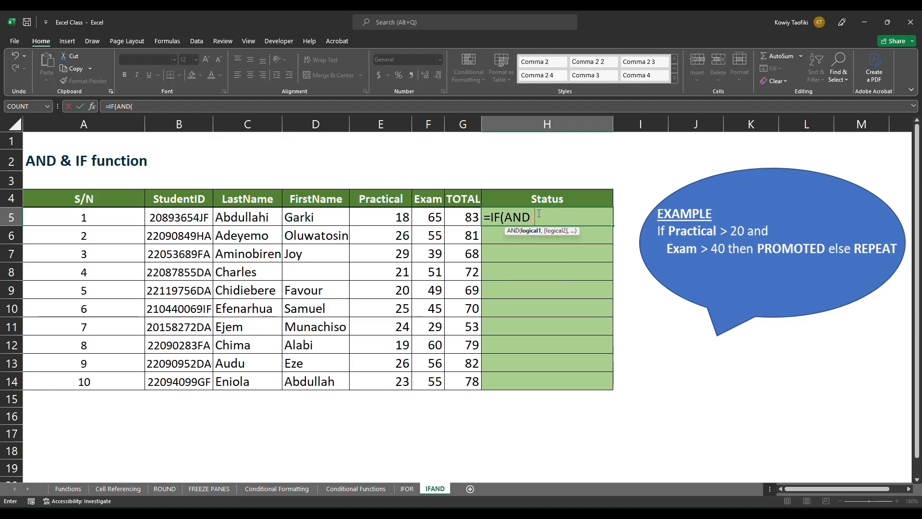
left_click(380, 217)
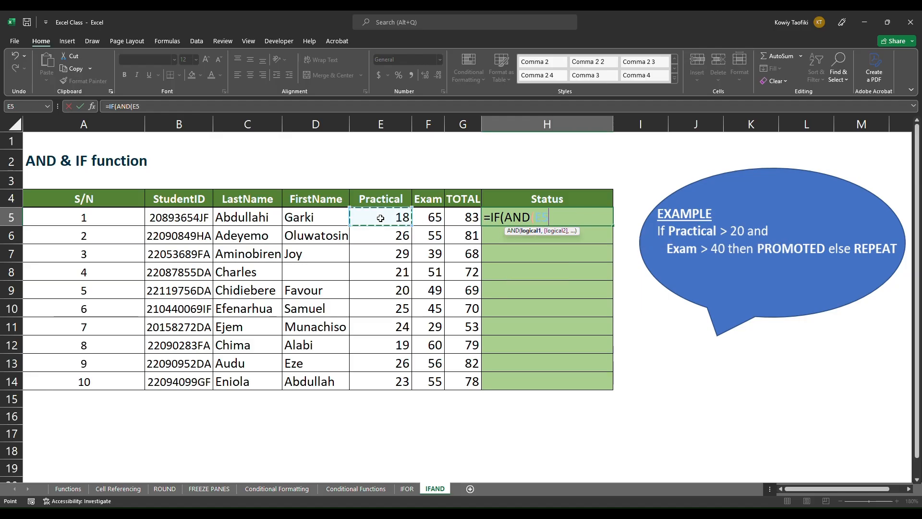
type(">20")
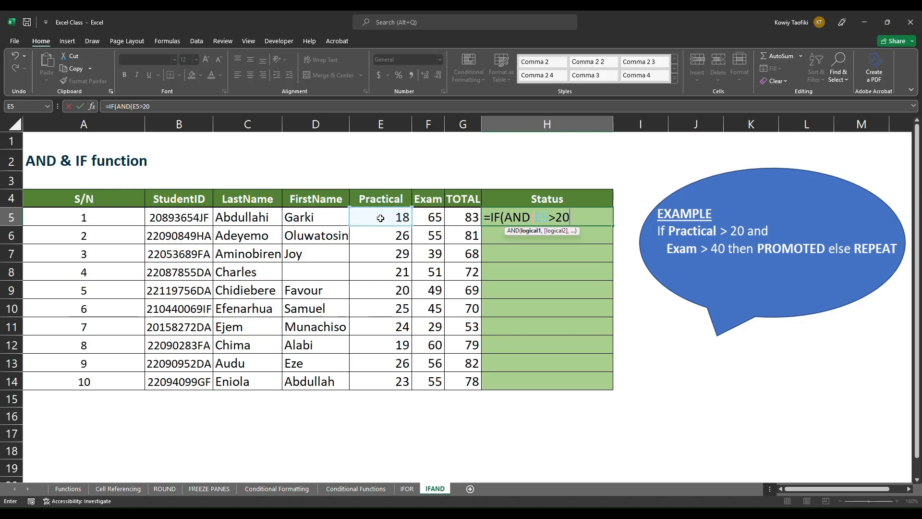
type(",")
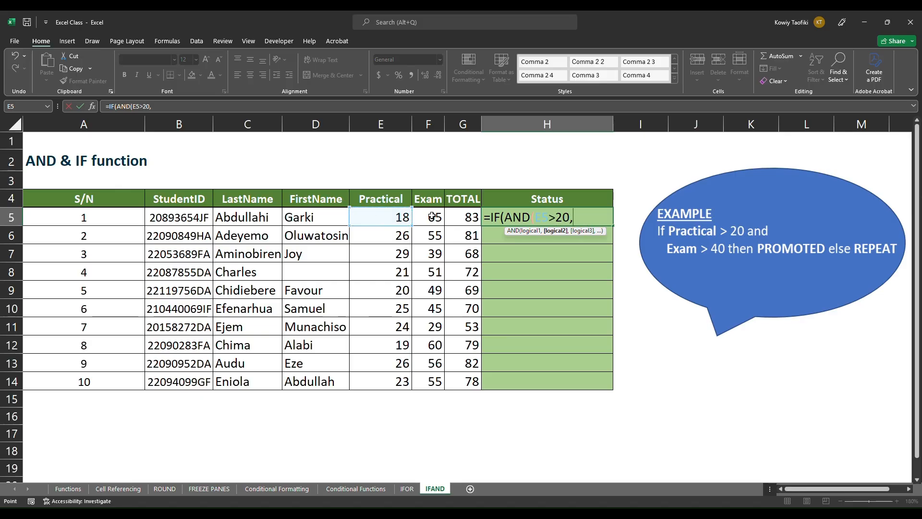
left_click(432, 216)
type(">4")
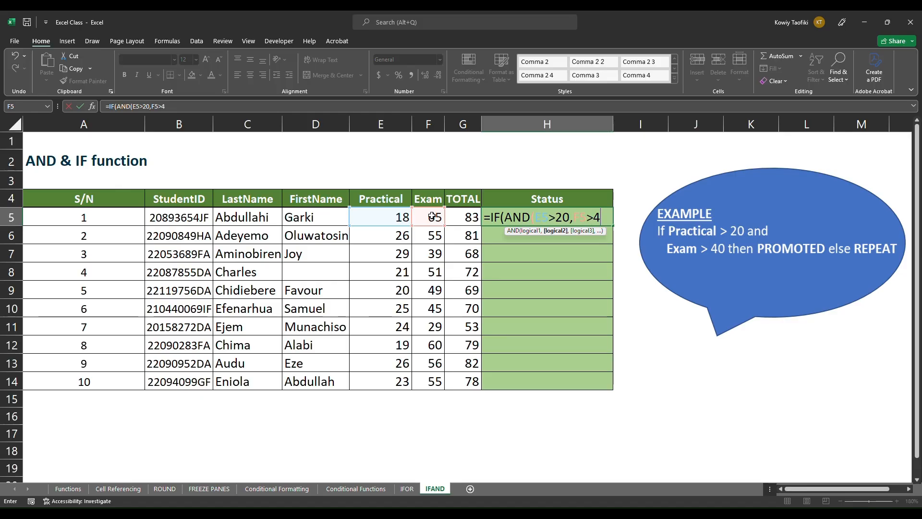
type("0)")
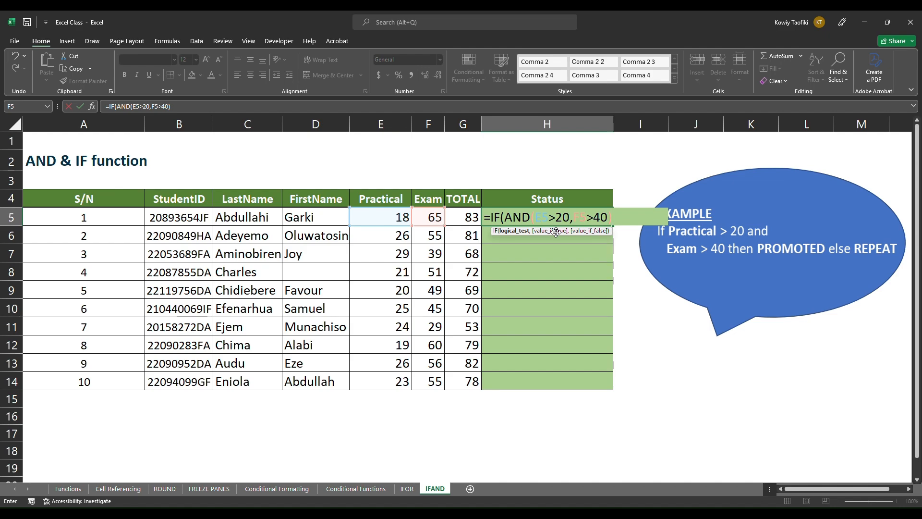
Step: Complete the H5 formula with "PROMOTED" as the value if true and "REPEAT" as the value if false
type(",\"PROM")
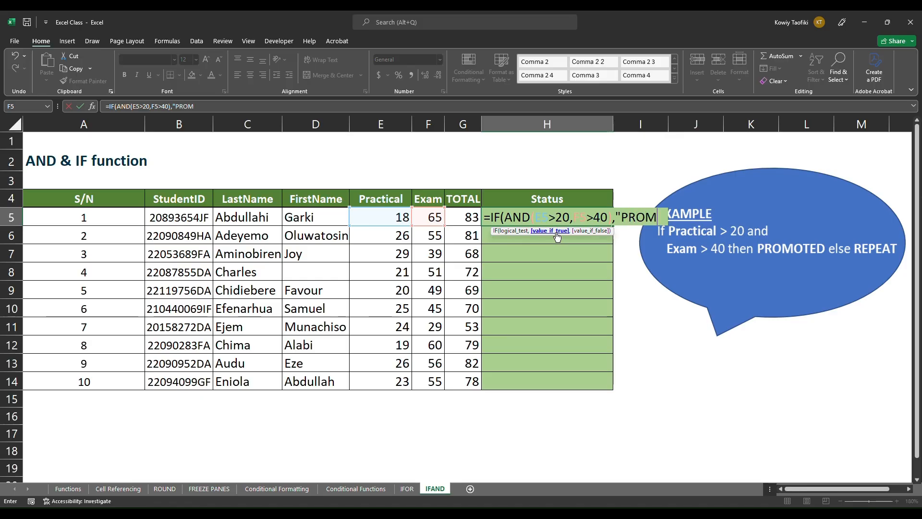
type("OTED\"")
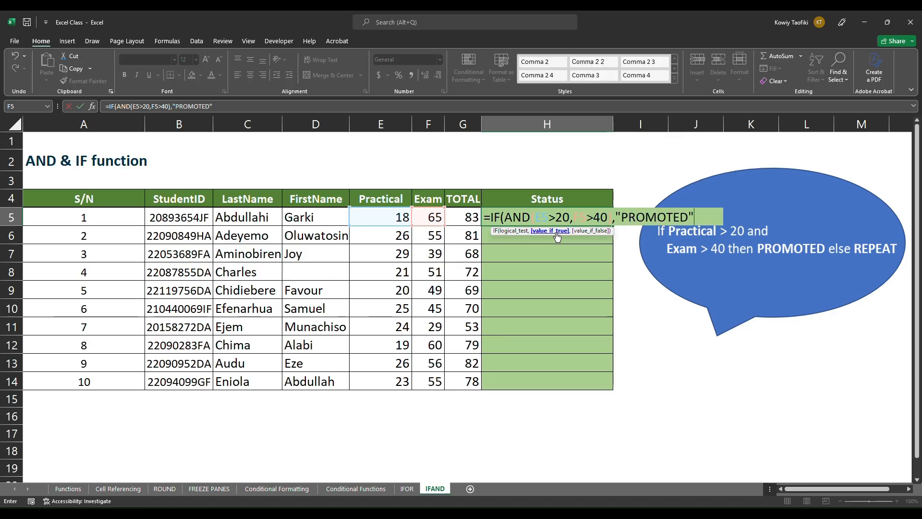
type(",")
type("\"REPEAT")
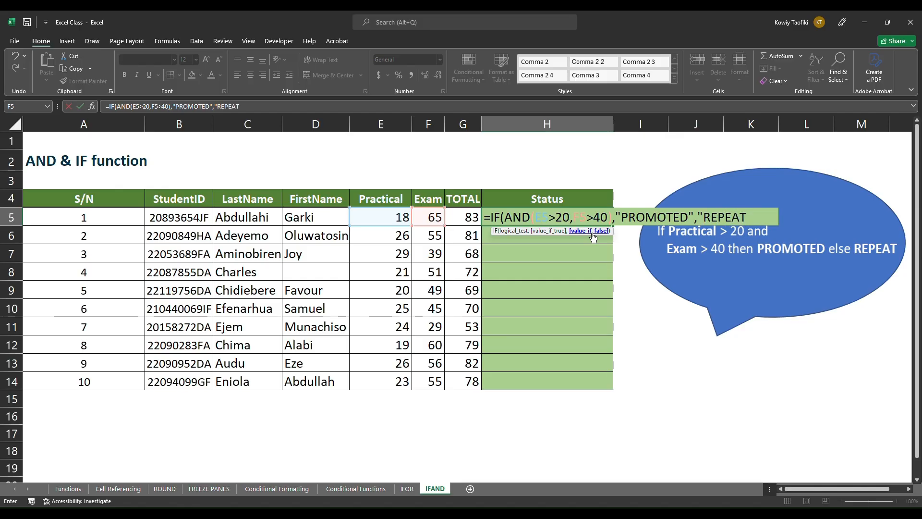
type("\")")
key("Return")
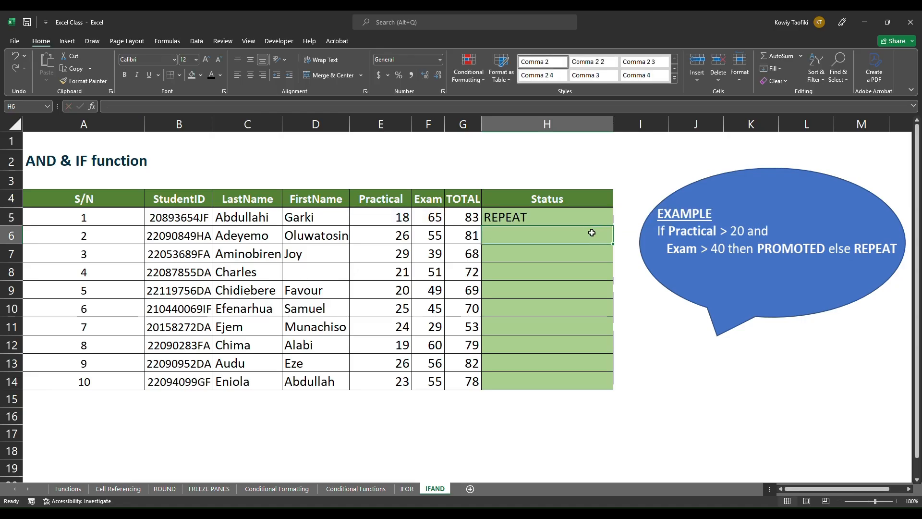
Step: Fill the Status formula from H5 down through H14 and check the first student's status against the Exam score
left_click(553, 216)
double_click(612, 226)
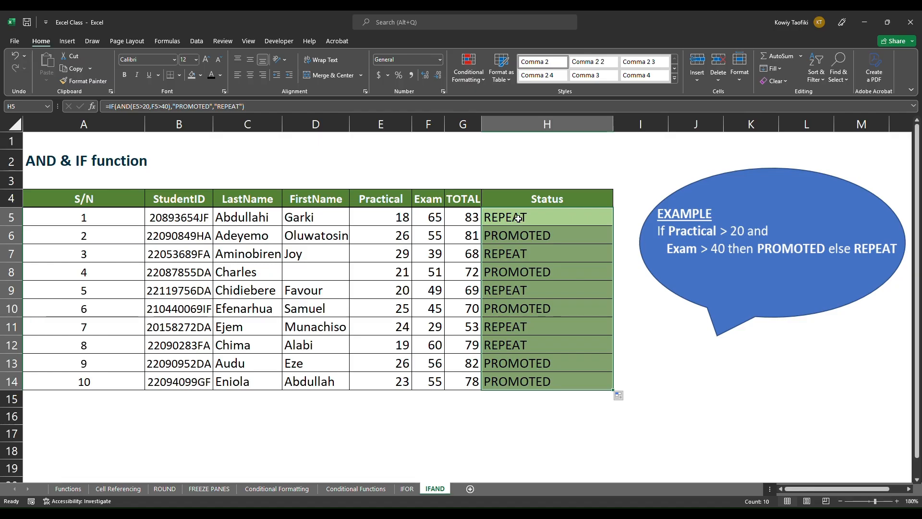
left_click(419, 216)
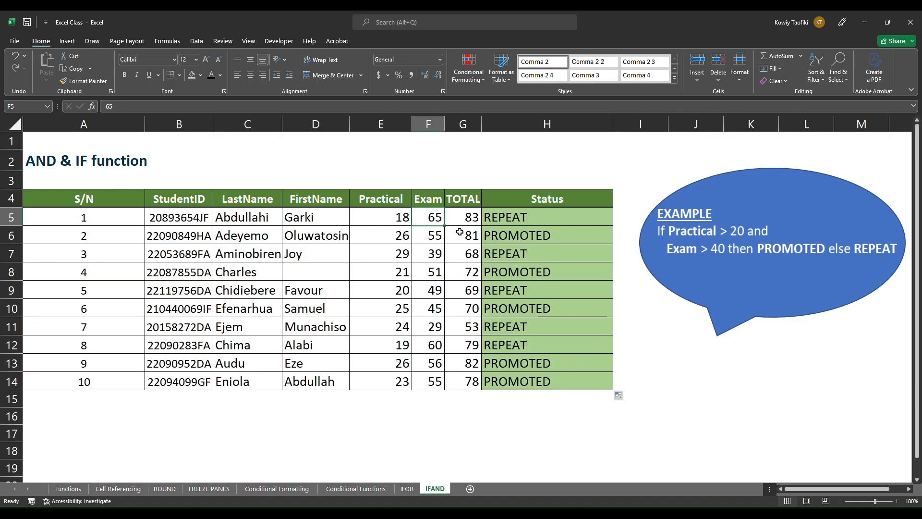
left_click(514, 214)
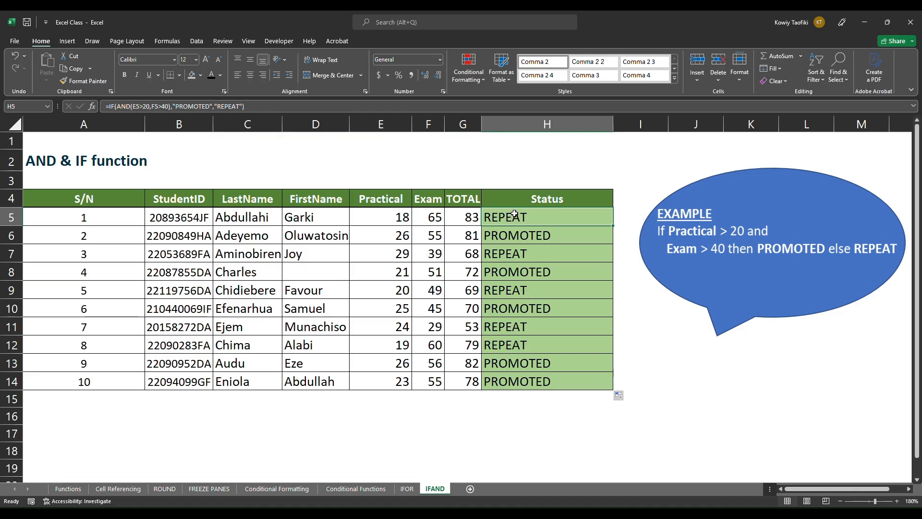